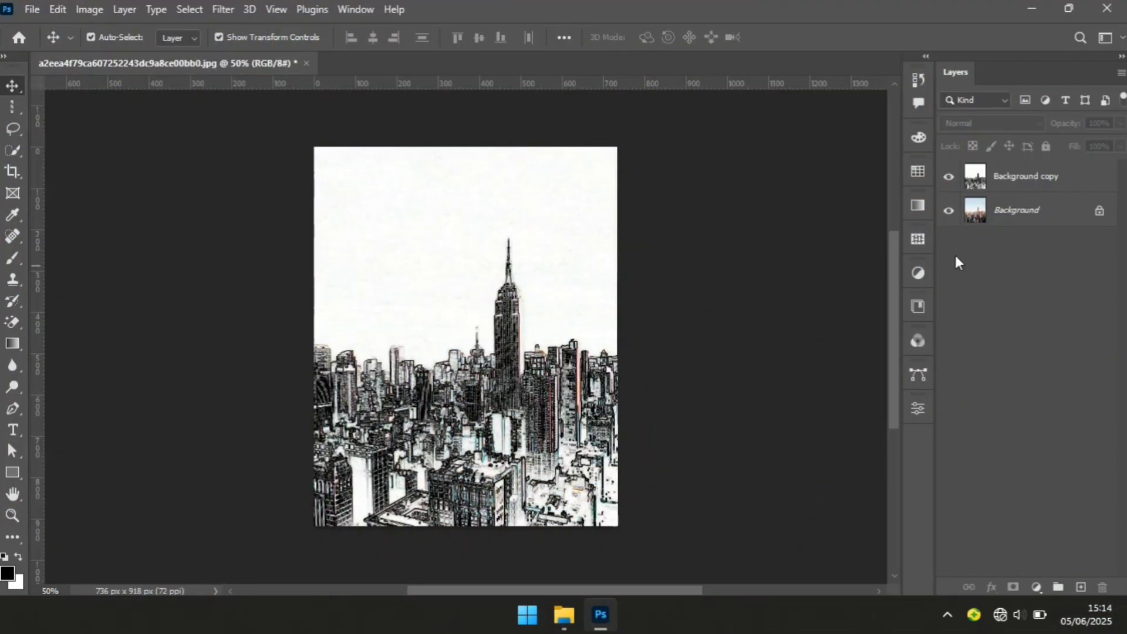
Hide and reshow the Background copy layer to compare the pencil sketch with the original skyline photo
{"action": "left_click", "coordinate": [950, 179]}
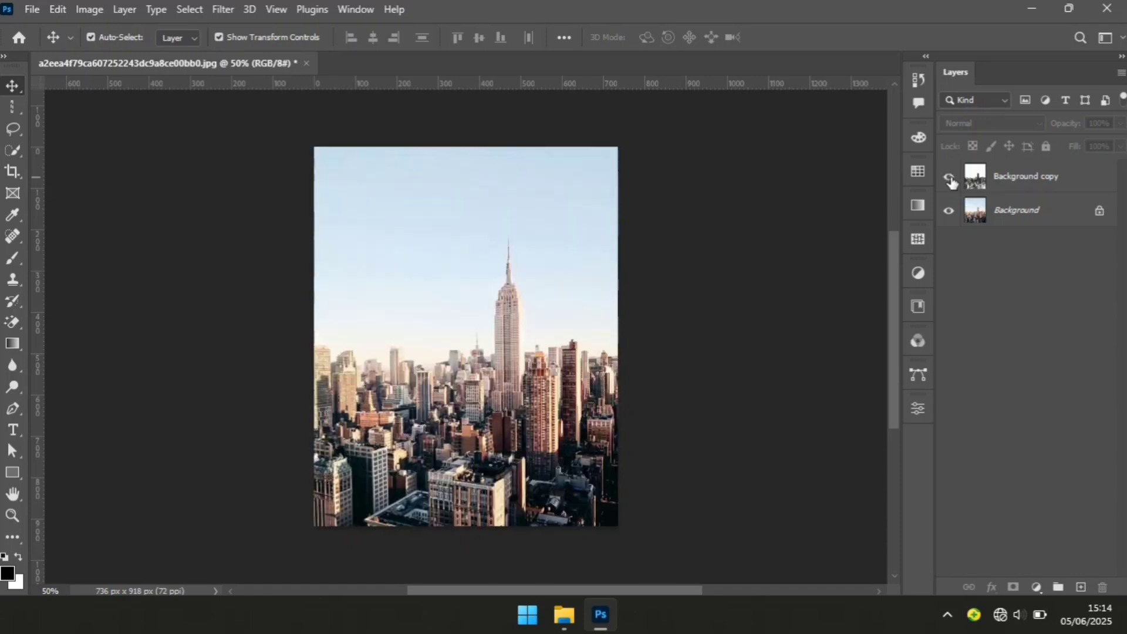
{"action": "left_click", "coordinate": [949, 177]}
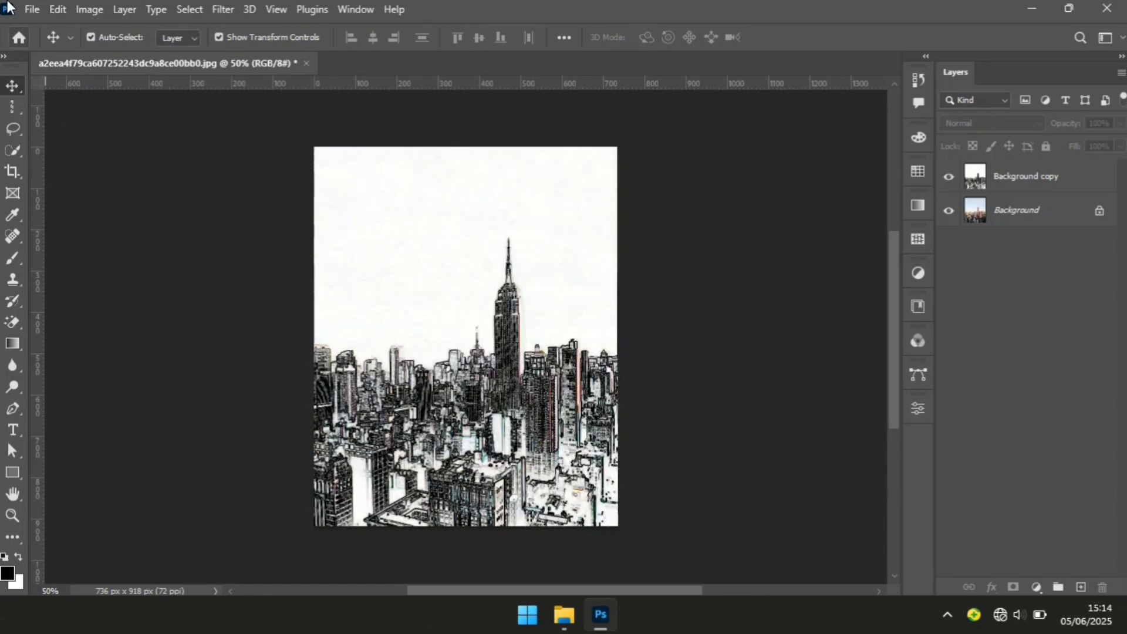
Create a new document 736 pixels wide and 918 pixels high
{"action": "left_click", "coordinate": [27, 13]}
{"action": "left_click", "coordinate": [51, 28]}
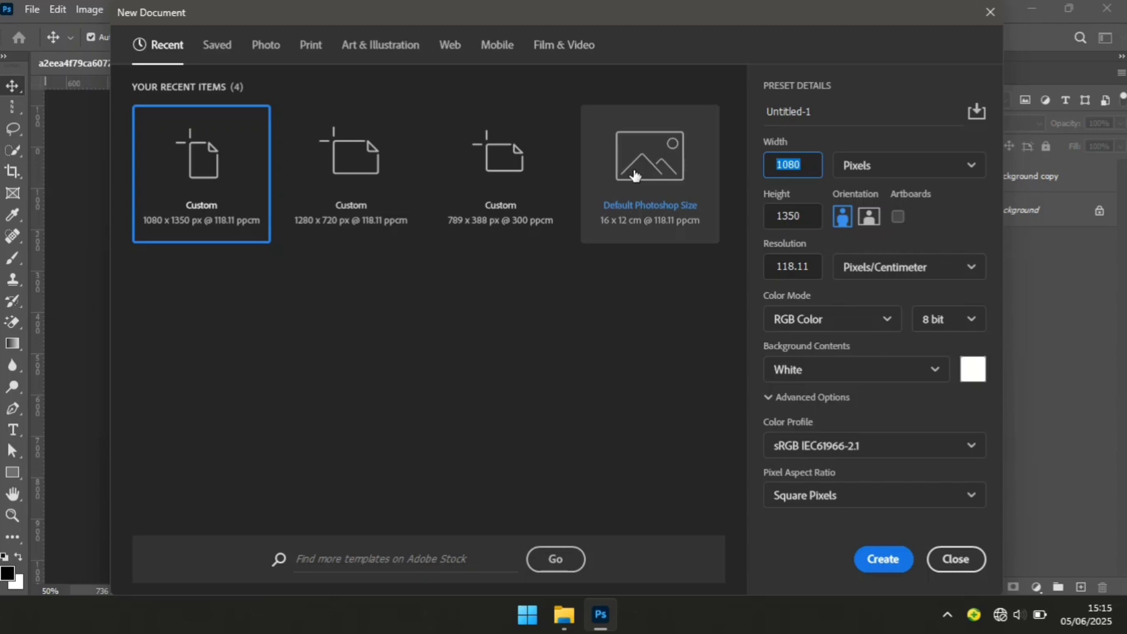
{"action": "type", "text": "736"}
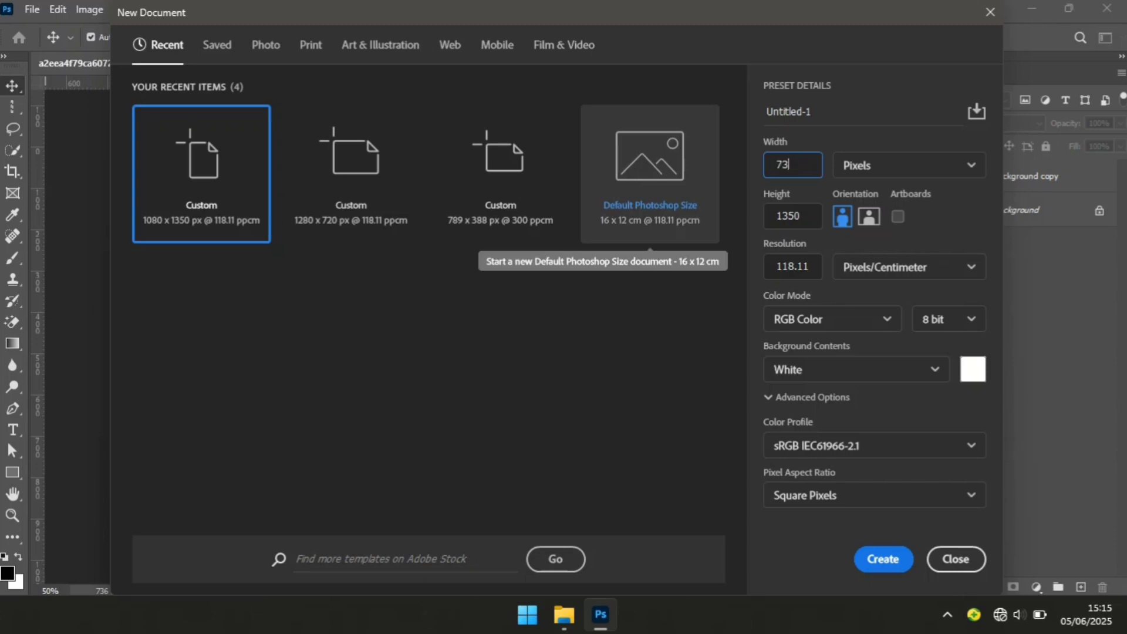
{"action": "left_click", "coordinate": [800, 213]}
{"action": "type", "text": "918"}
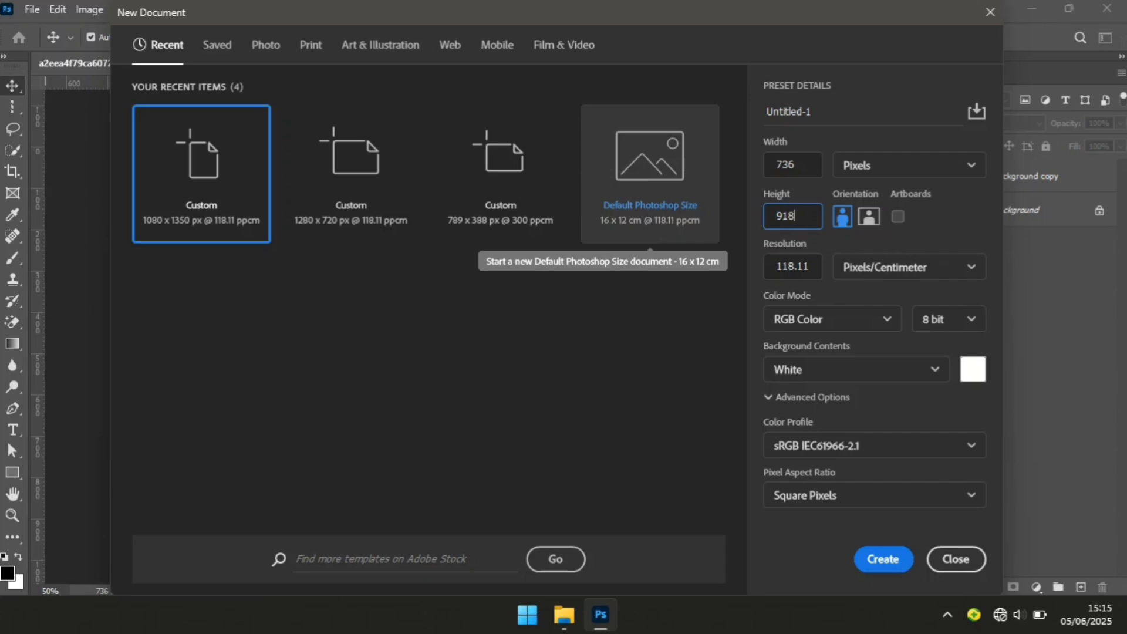
{"action": "key", "text": "Return"}
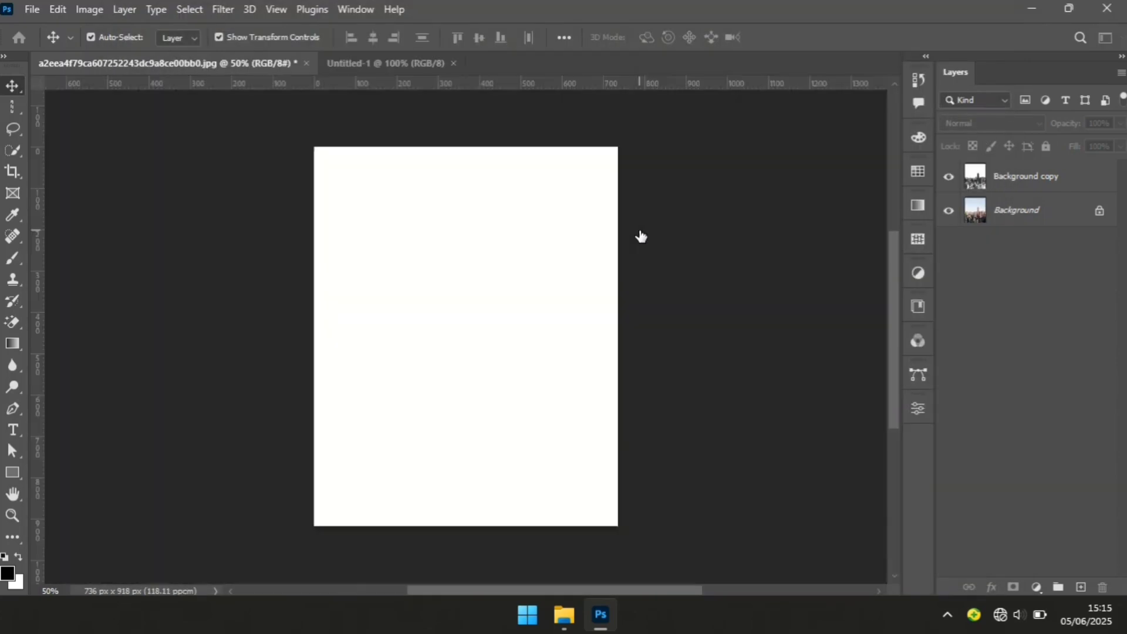
Place the skyline photo a2eea4f79ca607252243dc9a8ce00bb0.jpg from the Stock images folder in File Explorer into the new blank document
{"action": "left_click", "coordinate": [564, 614]}
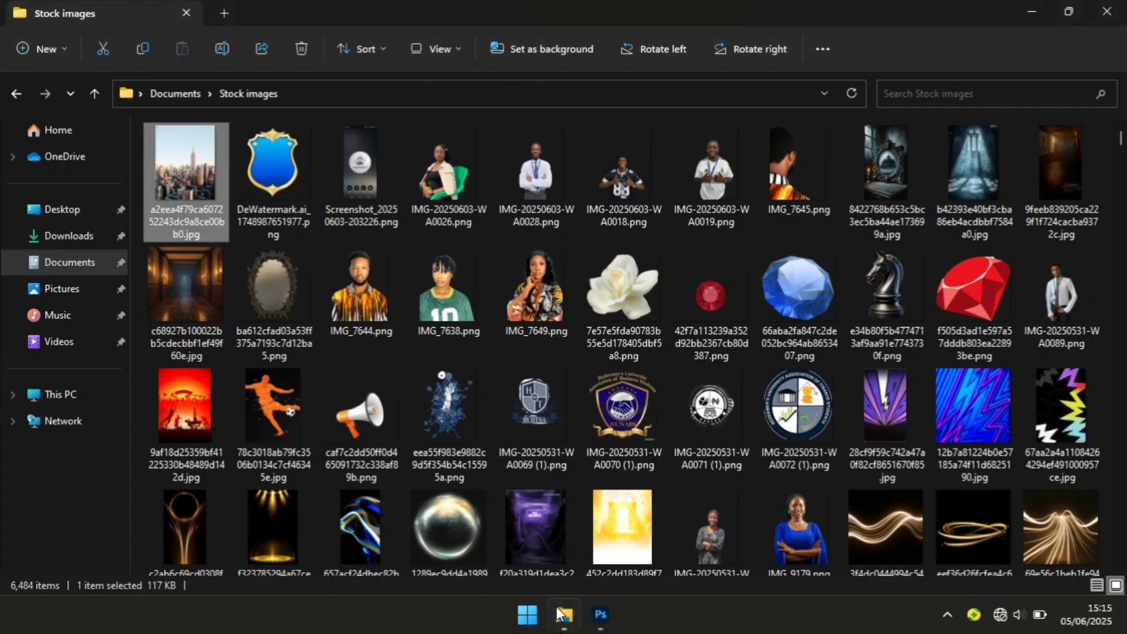
{"action": "left_click_drag", "start_coordinate": [146, 177], "coordinate": [441, 333]}
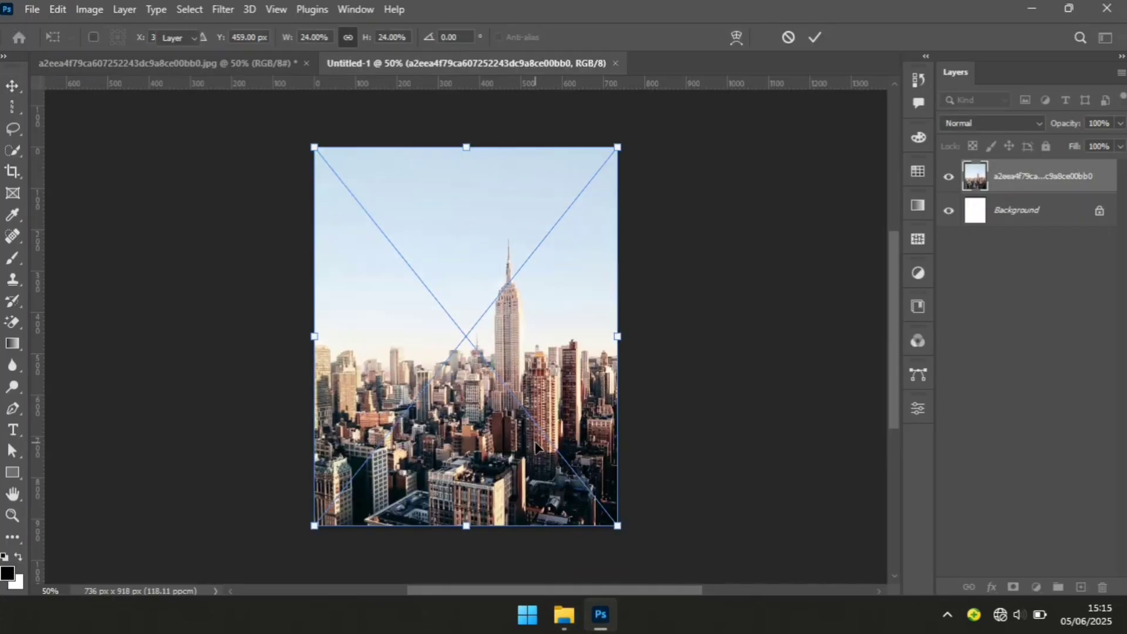
{"action": "key", "text": "Return"}
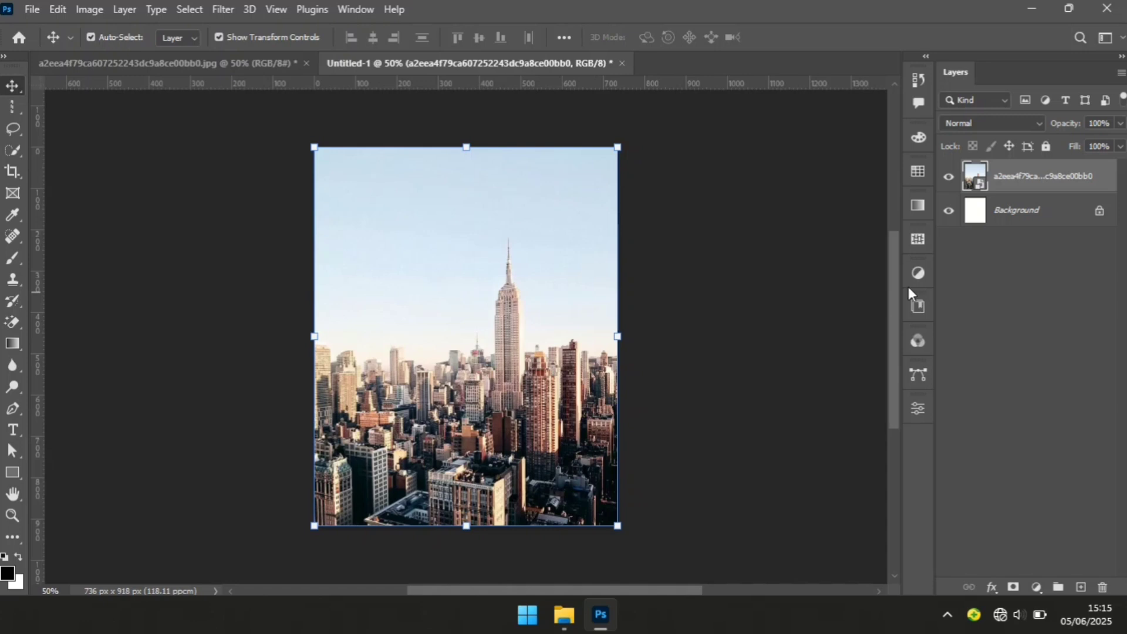
Duplicate the placed skyline photo layer and apply the Find Edges filter to the copy
{"action": "key", "text": "z"}
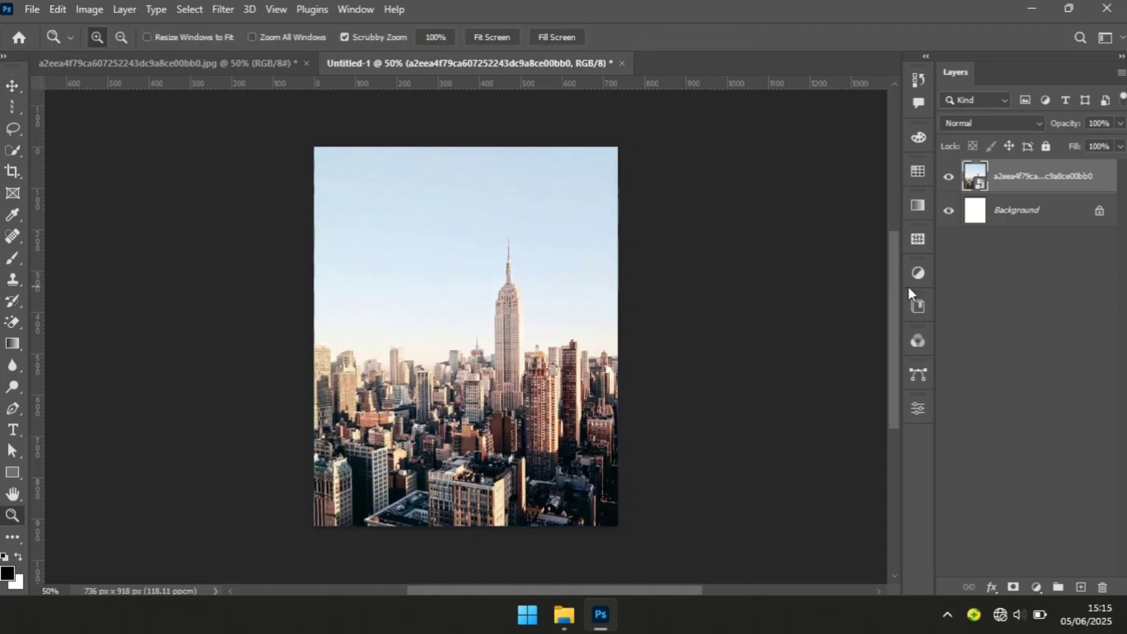
{"action": "right_click", "coordinate": [552, 326]}
{"action": "left_click", "coordinate": [599, 332]}
{"action": "key", "text": "v"}
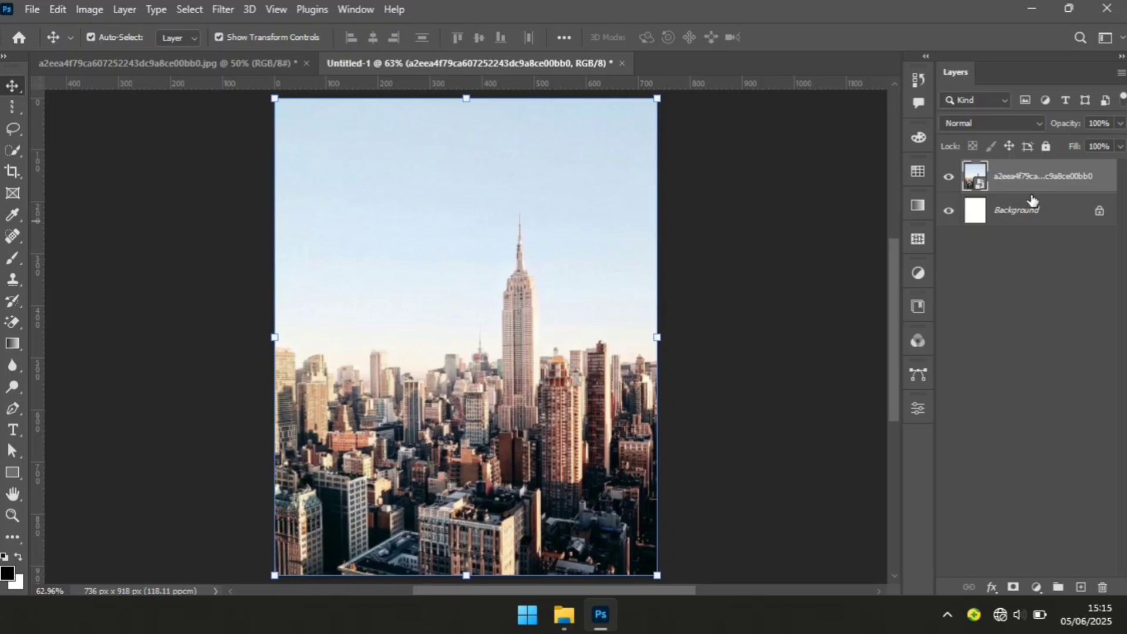
{"action": "key", "text": "ctrl+j"}
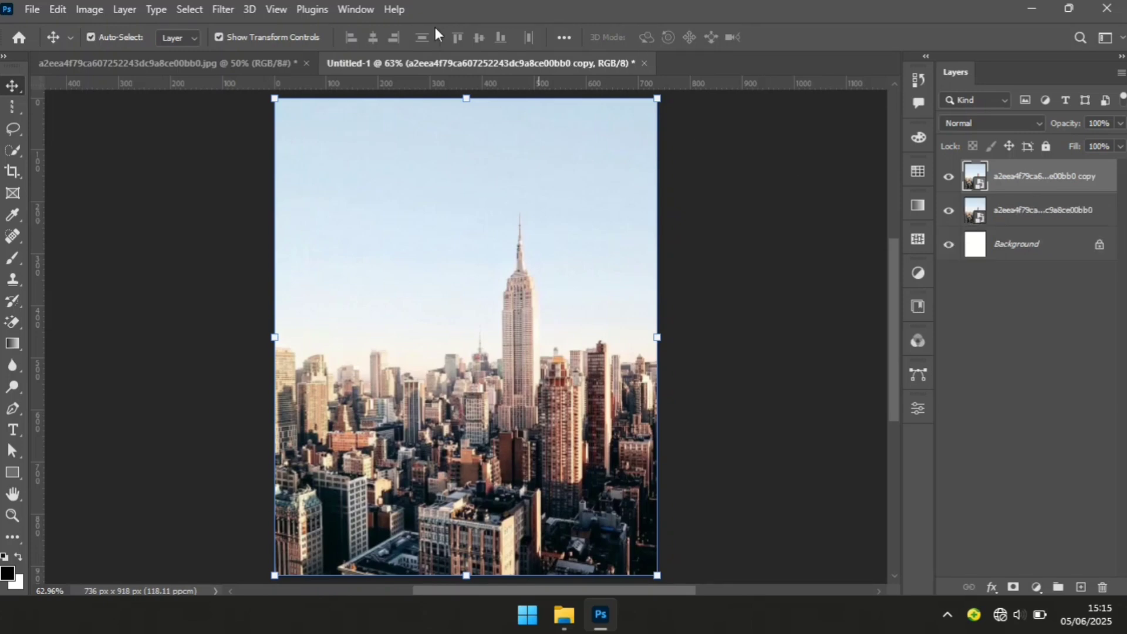
{"action": "left_click", "coordinate": [226, 9]}
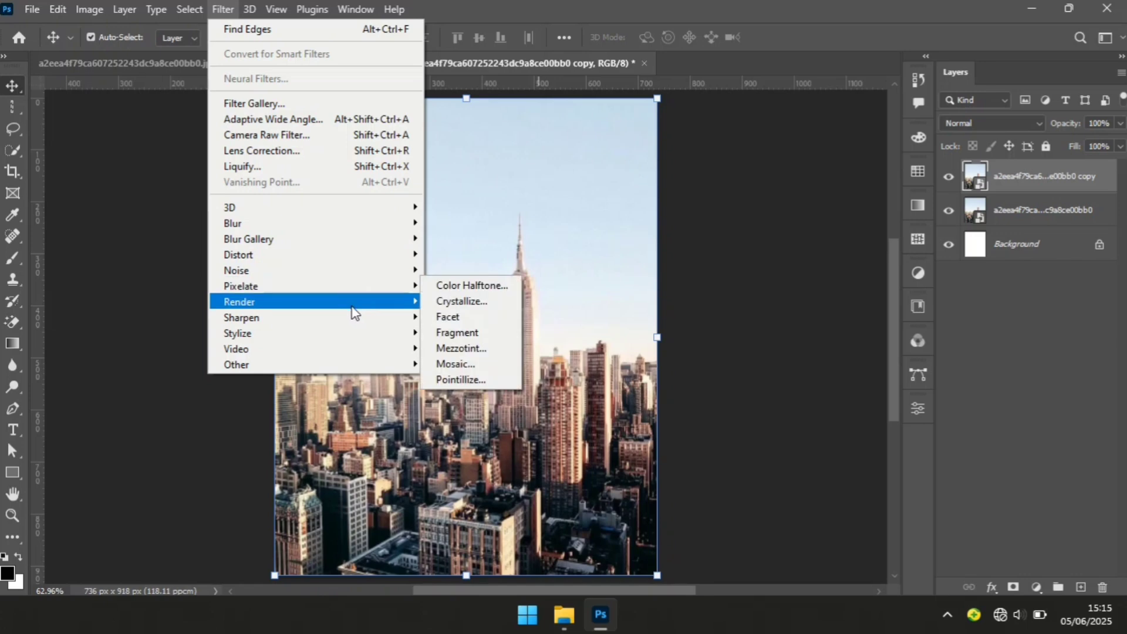
{"action": "mouse_move", "coordinate": [369, 332]}
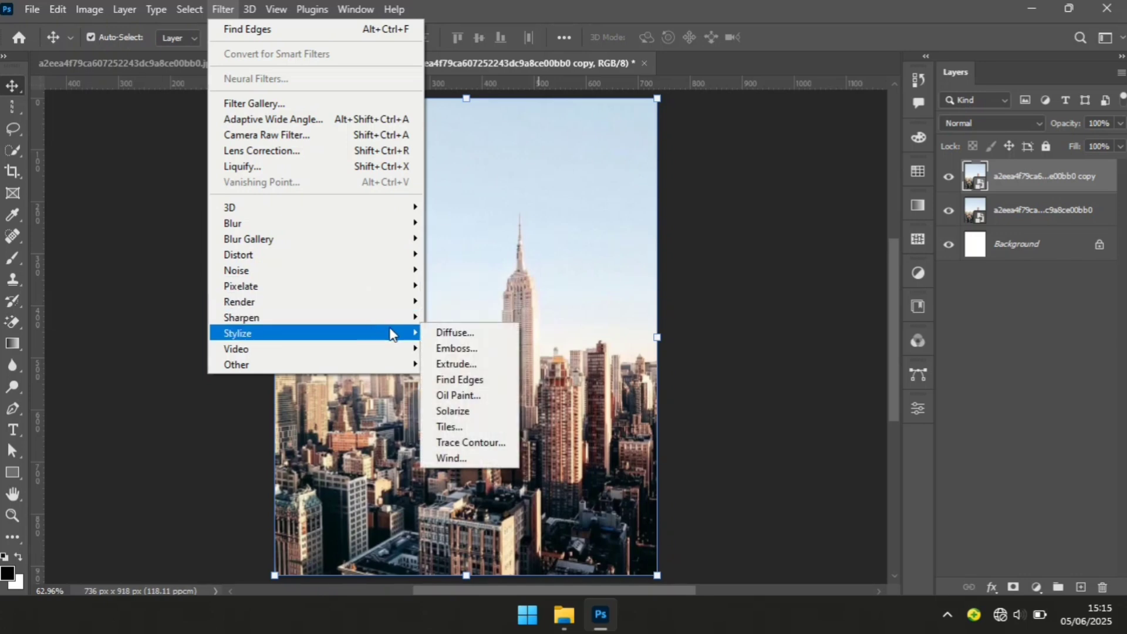
{"action": "left_click", "coordinate": [503, 386]}
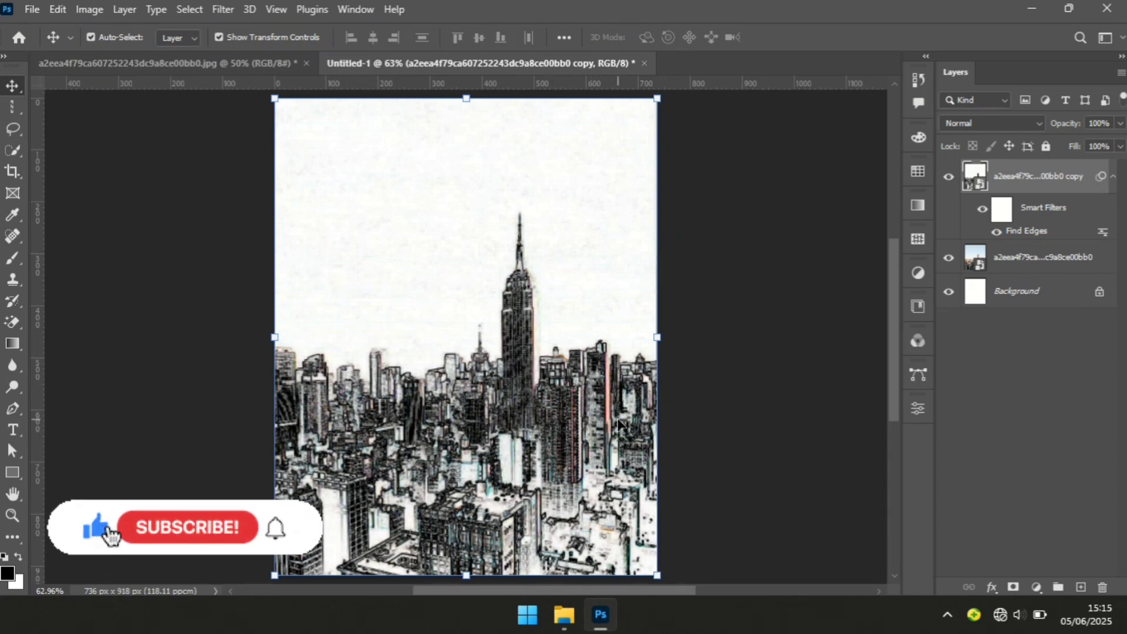
Add a Levels adjustment layer above the filtered copy and set its black input level to 6
{"action": "key", "text": "z"}
{"action": "left_click_drag", "start_coordinate": [599, 376], "coordinate": [626, 367]}
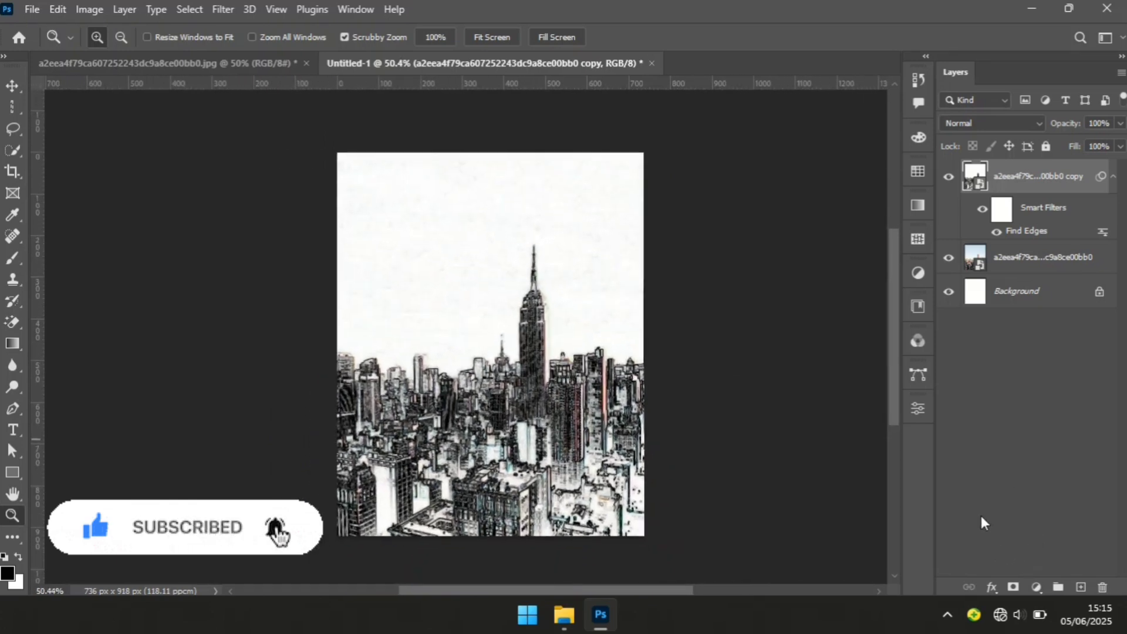
{"action": "left_click", "coordinate": [1036, 587]}
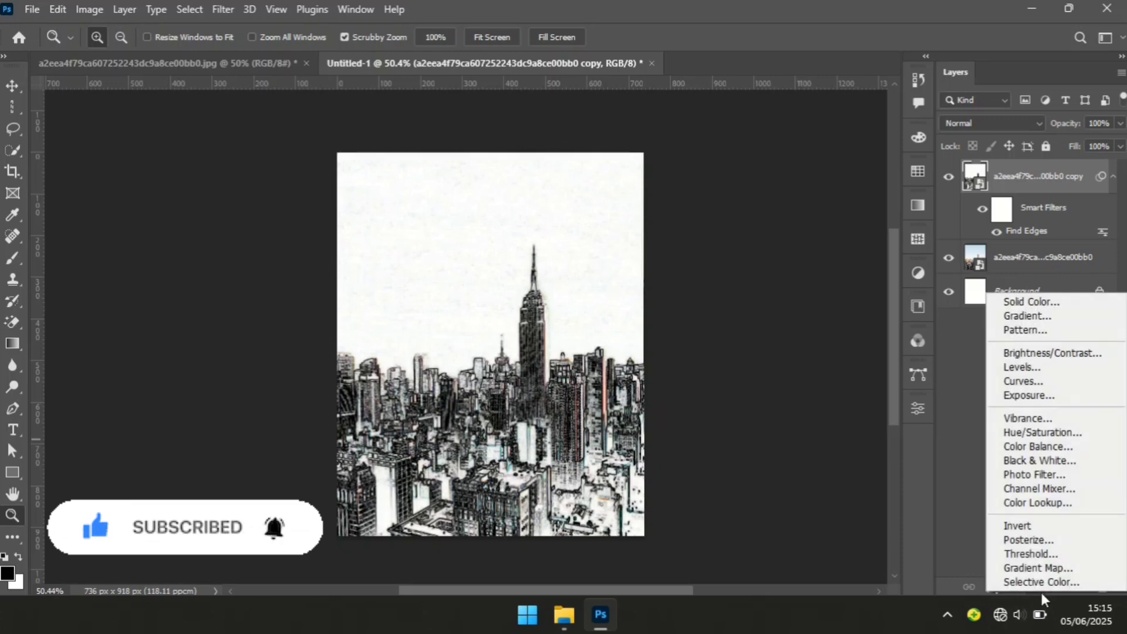
{"action": "left_click", "coordinate": [1051, 366]}
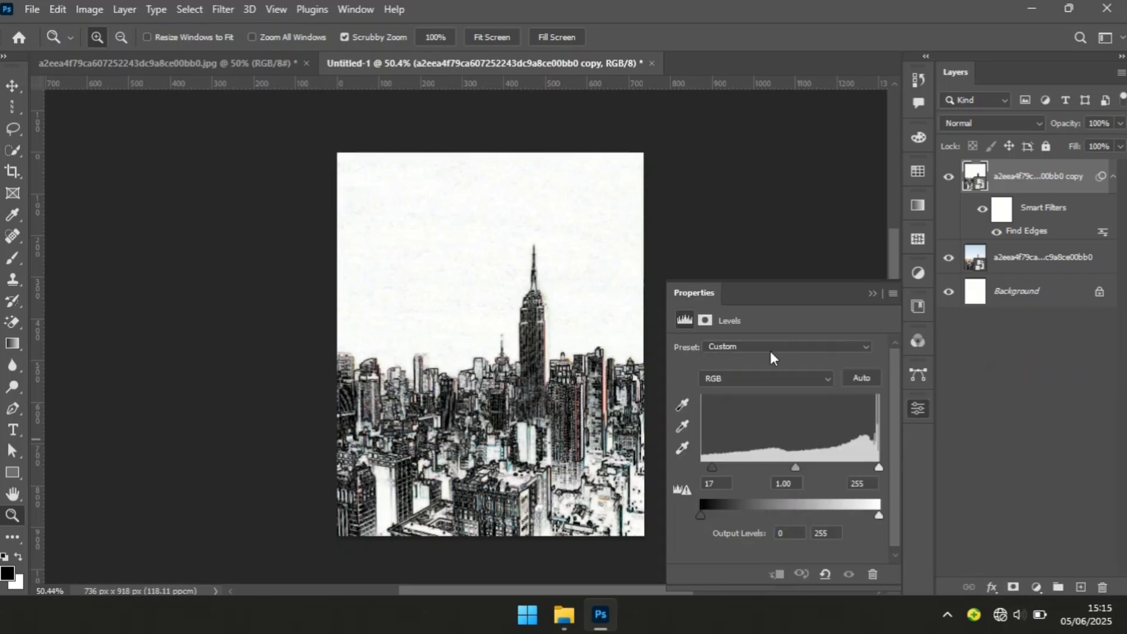
{"action": "left_click_drag", "start_coordinate": [701, 467], "coordinate": [705, 467]}
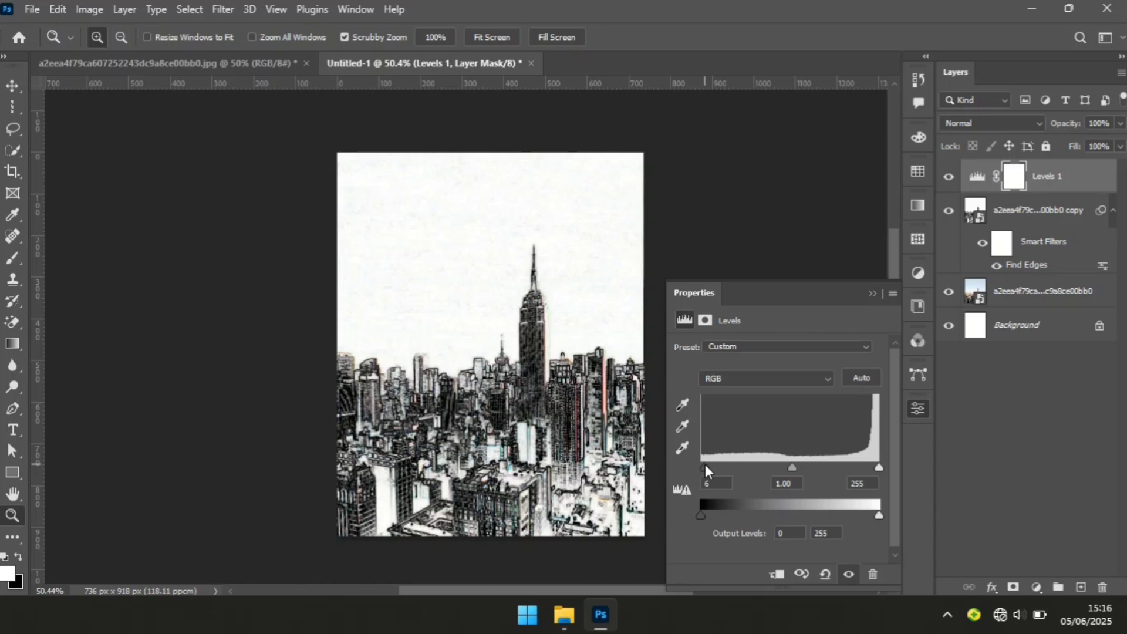
{"action": "left_click", "coordinate": [873, 294]}
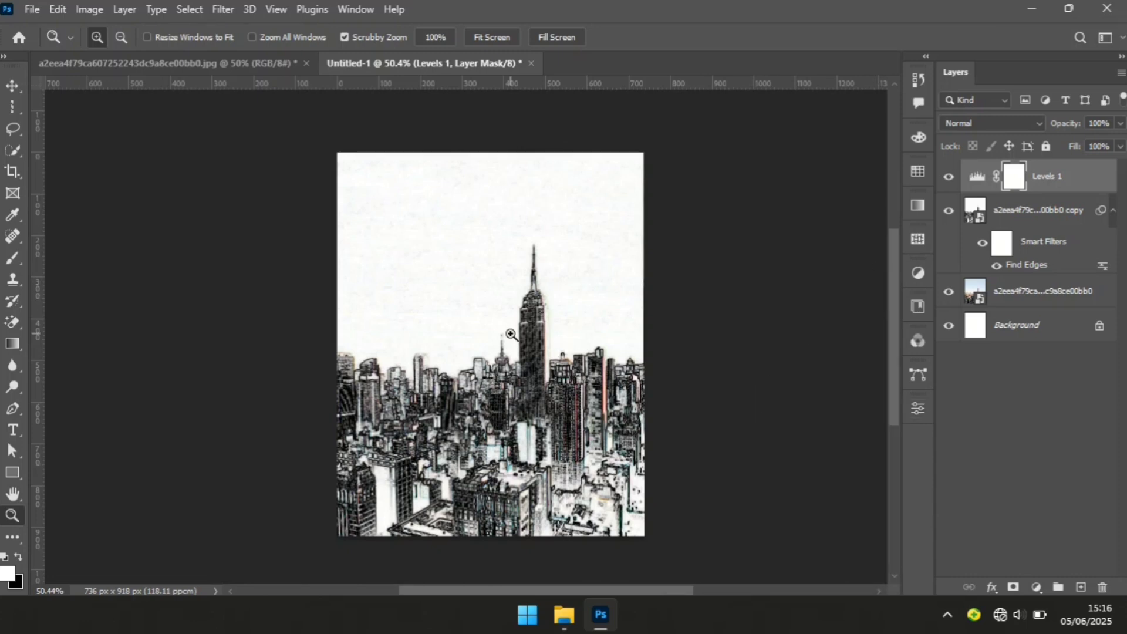
Group the Levels adjustment with the filtered copy, and toggle the group's visibility to compare the sketch with the photo
{"action": "key", "text": "v"}
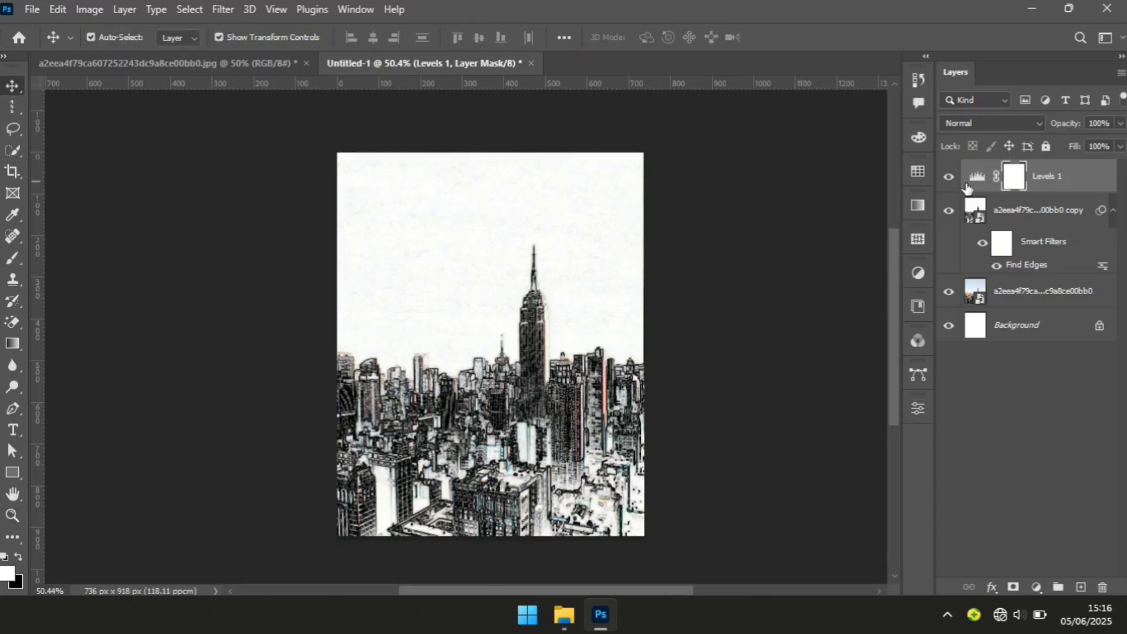
{"action": "left_click", "coordinate": [1027, 217]}
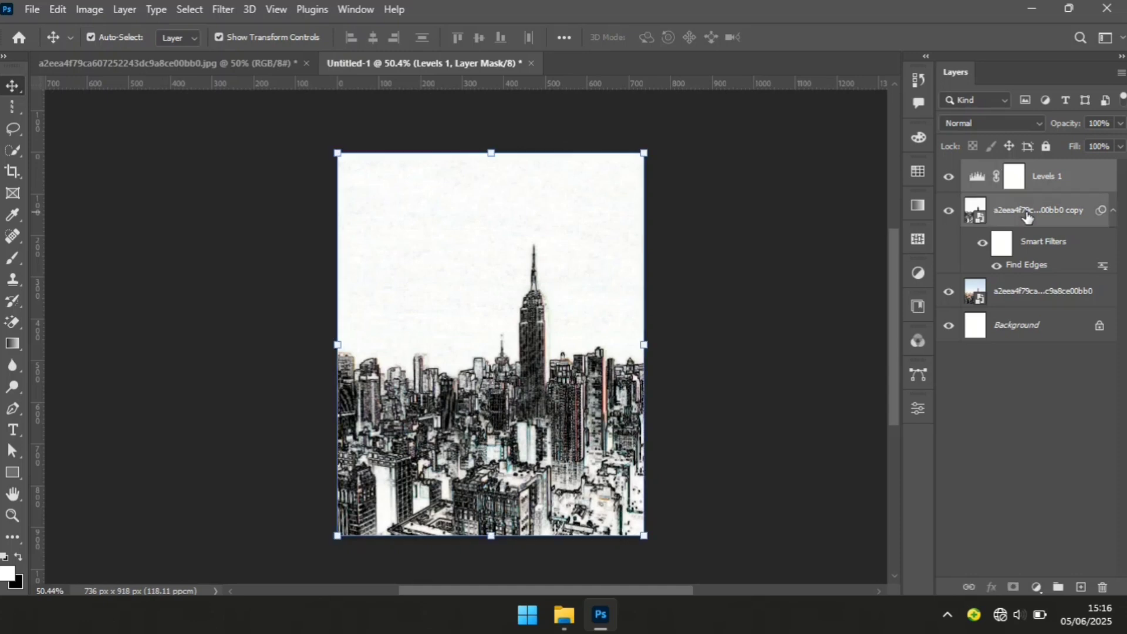
{"action": "key", "text": "ctrl+g"}
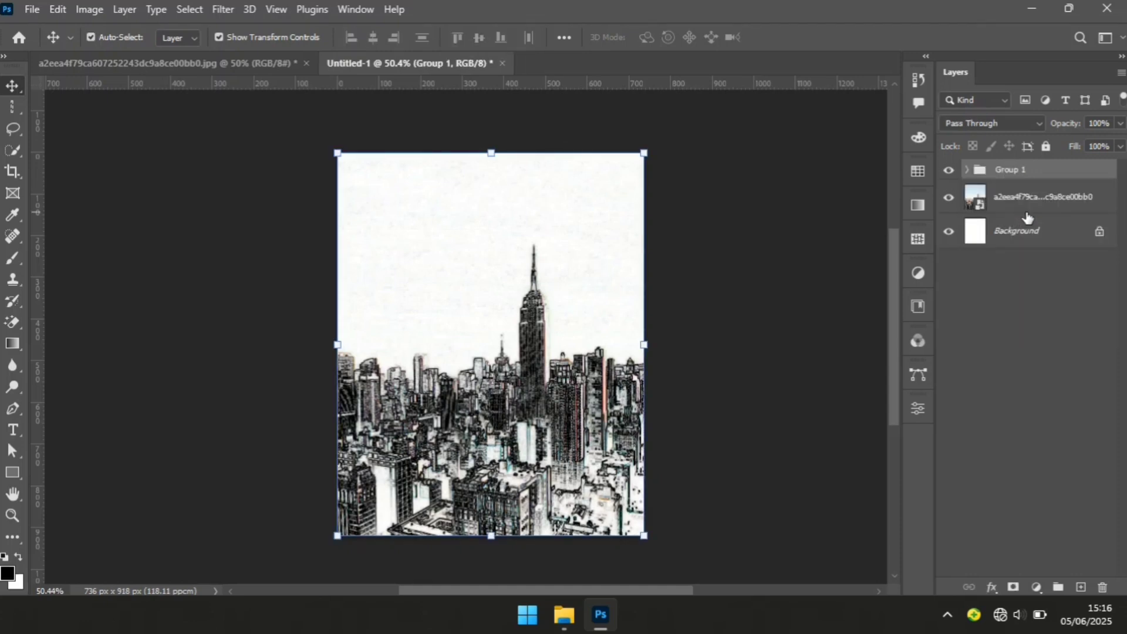
{"action": "left_click", "coordinate": [949, 170]}
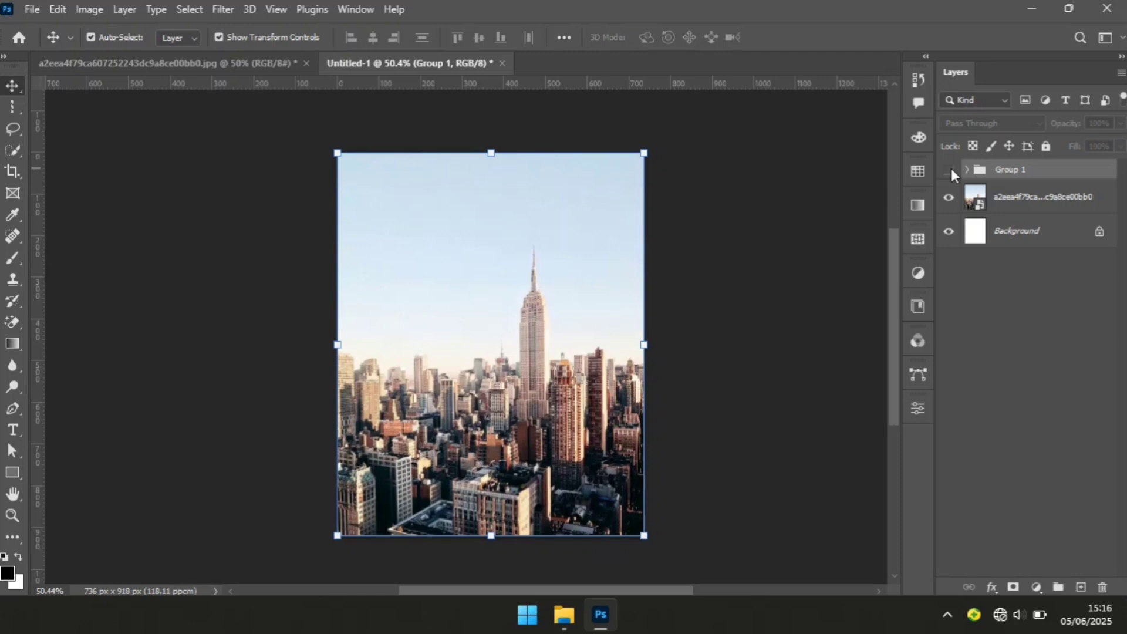
{"action": "left_click", "coordinate": [949, 170]}
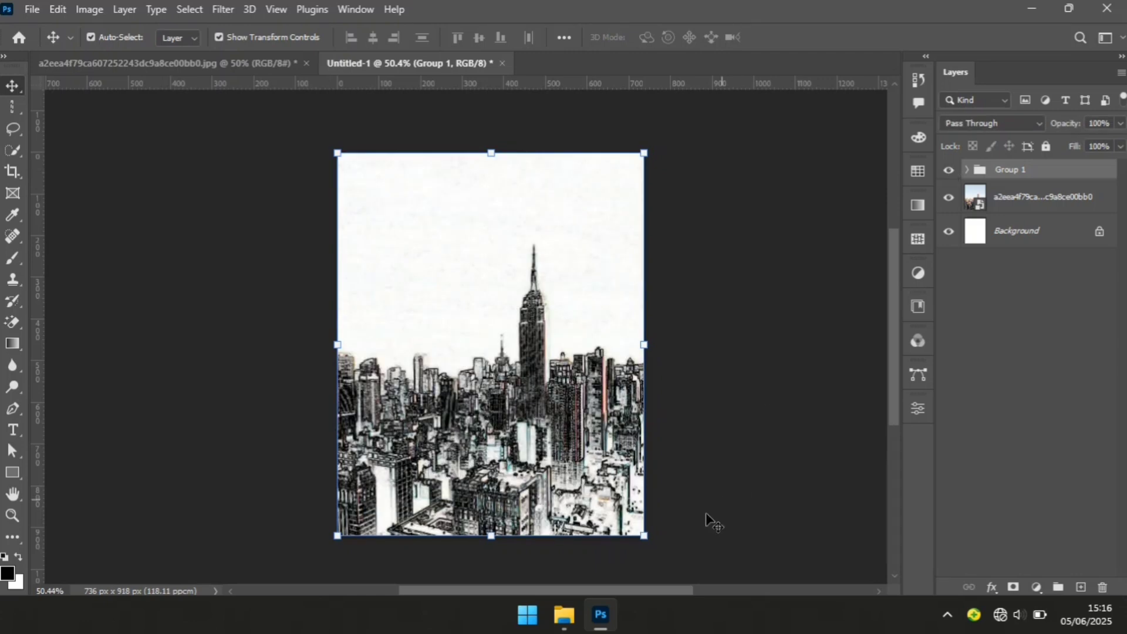
Open the city photo 7d892a27f793f5a0b6f7abd9e8e365cf.jpg from the Documents folder in File Explorer as a separate Photoshop document
{"action": "left_click", "coordinate": [565, 619]}
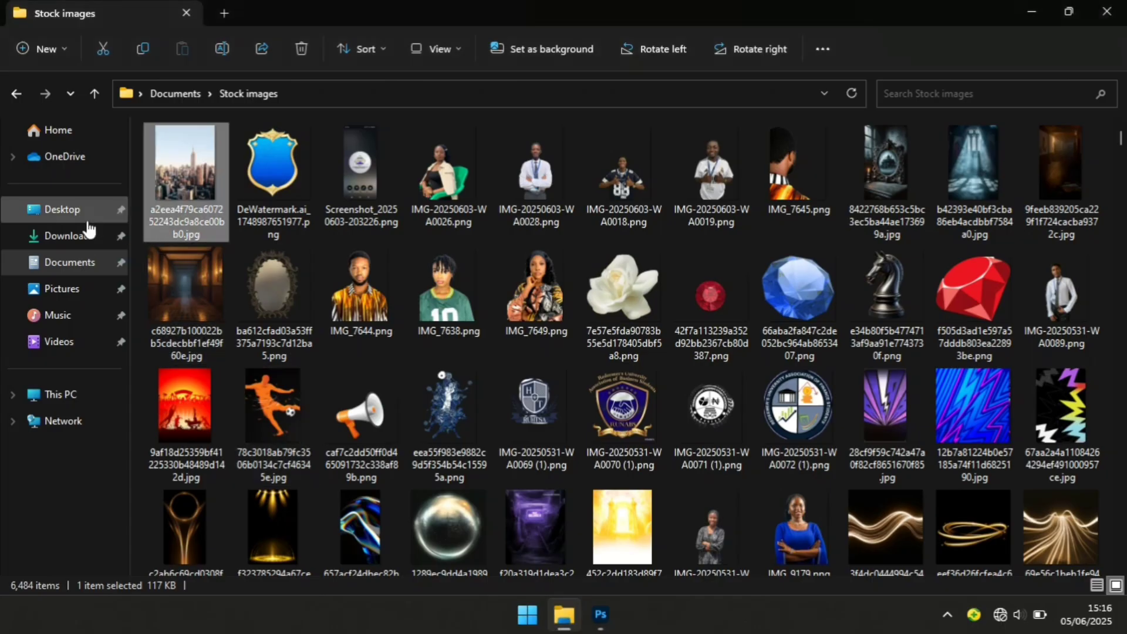
{"action": "left_click", "coordinate": [65, 262]}
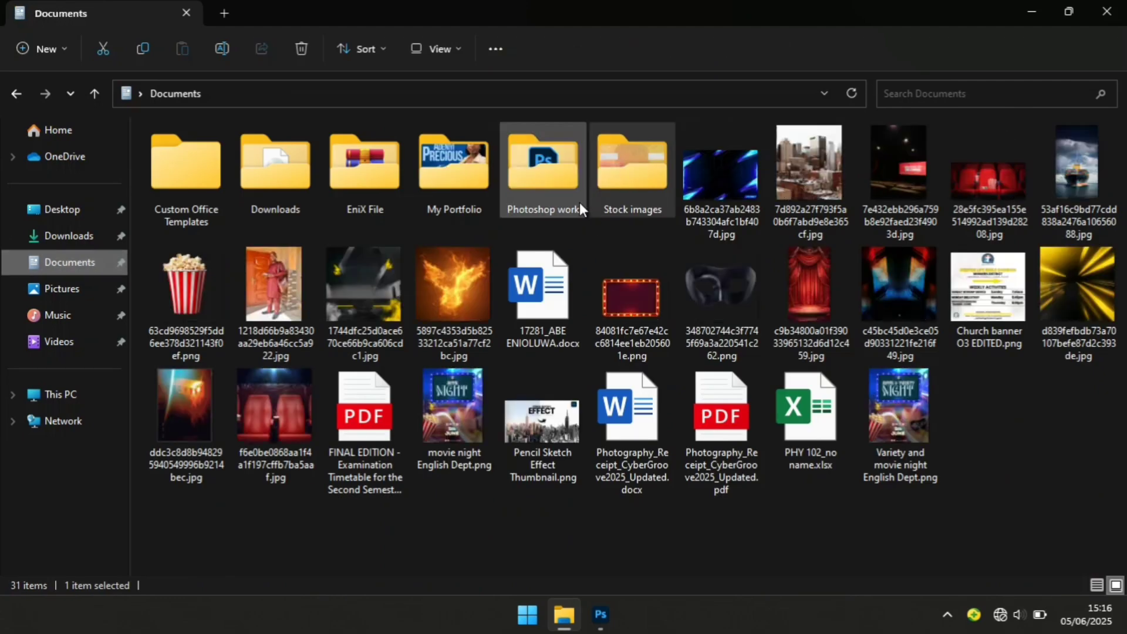
{"action": "left_click", "coordinate": [805, 195]}
{"action": "left_click_drag", "start_coordinate": [808, 153], "coordinate": [625, 58]}
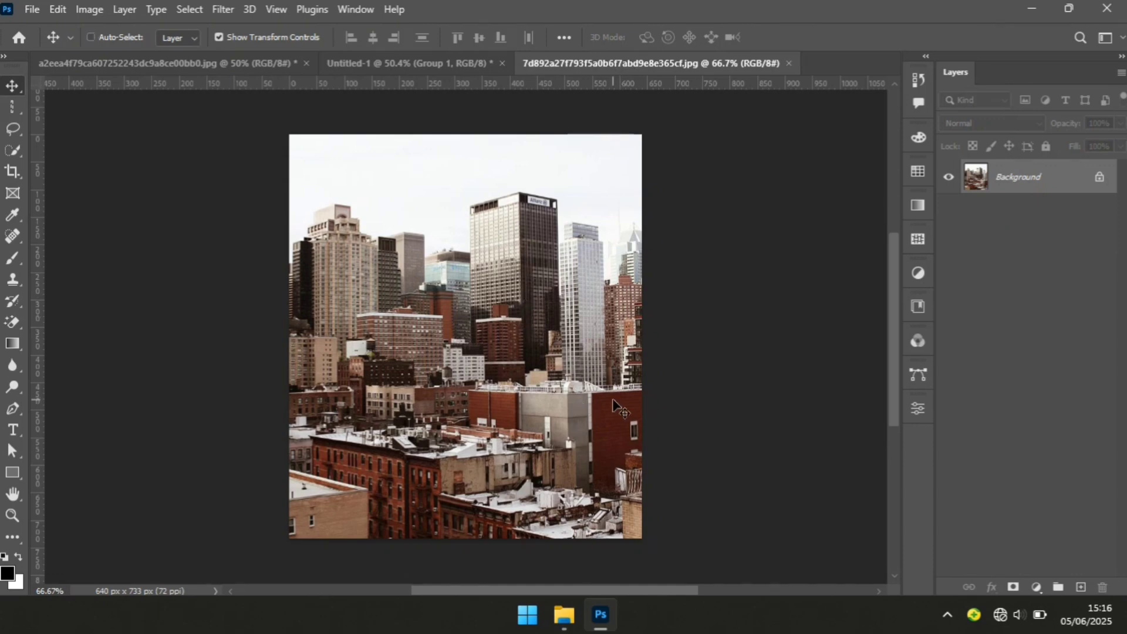
Duplicate the city photo's Background layer and apply the Find Edges filter to the duplicate
{"action": "key", "text": "ctrl+j"}
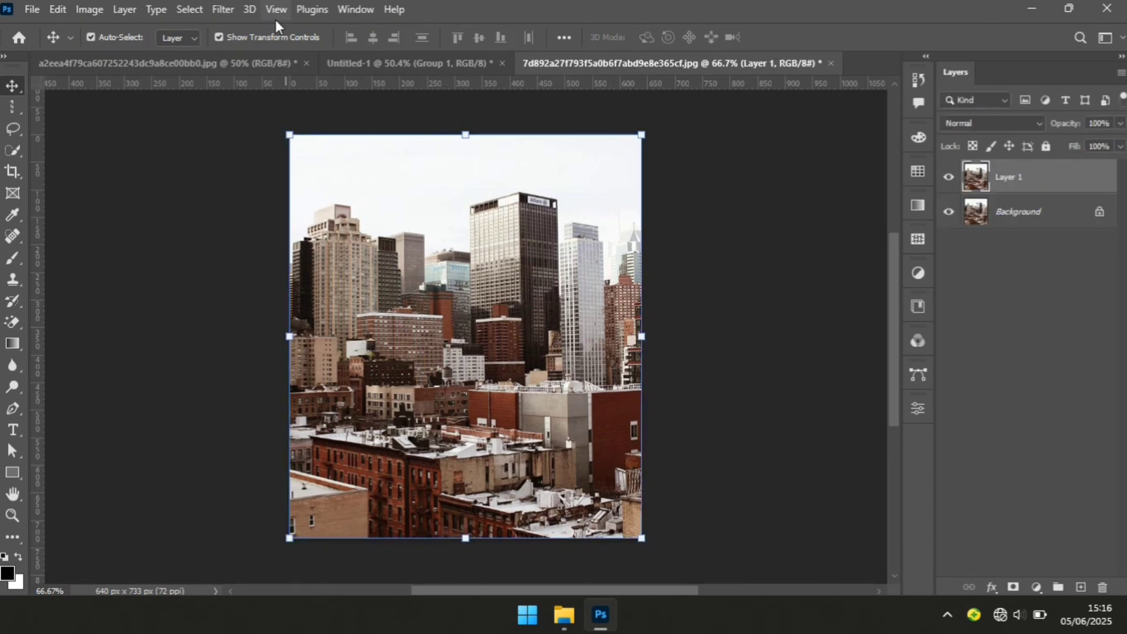
{"action": "left_click", "coordinate": [228, 10]}
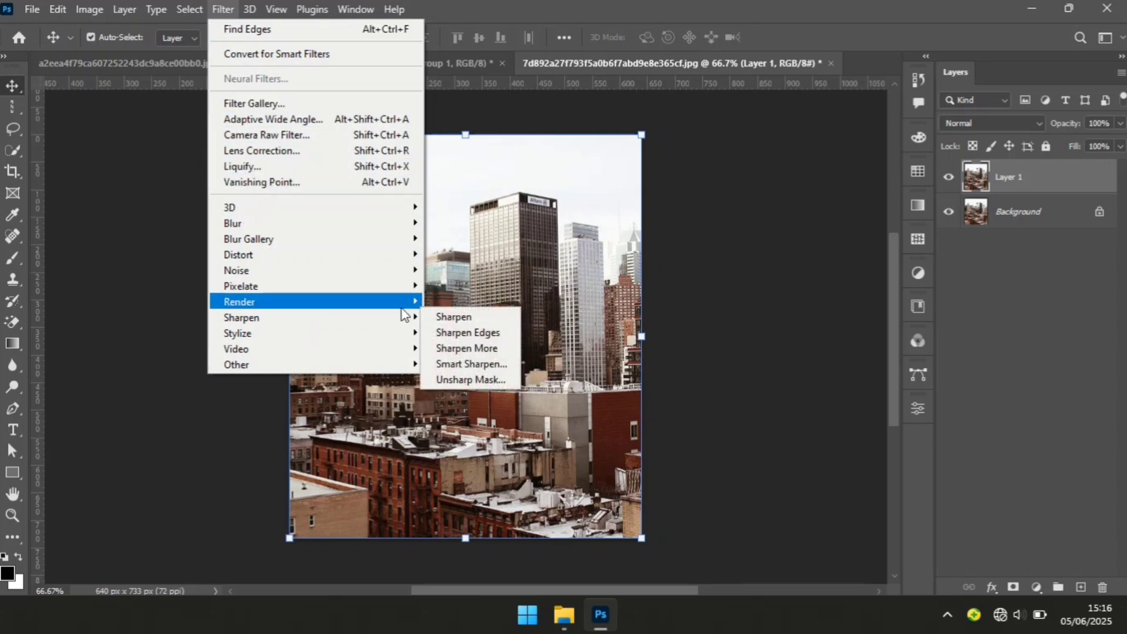
{"action": "mouse_move", "coordinate": [389, 331]}
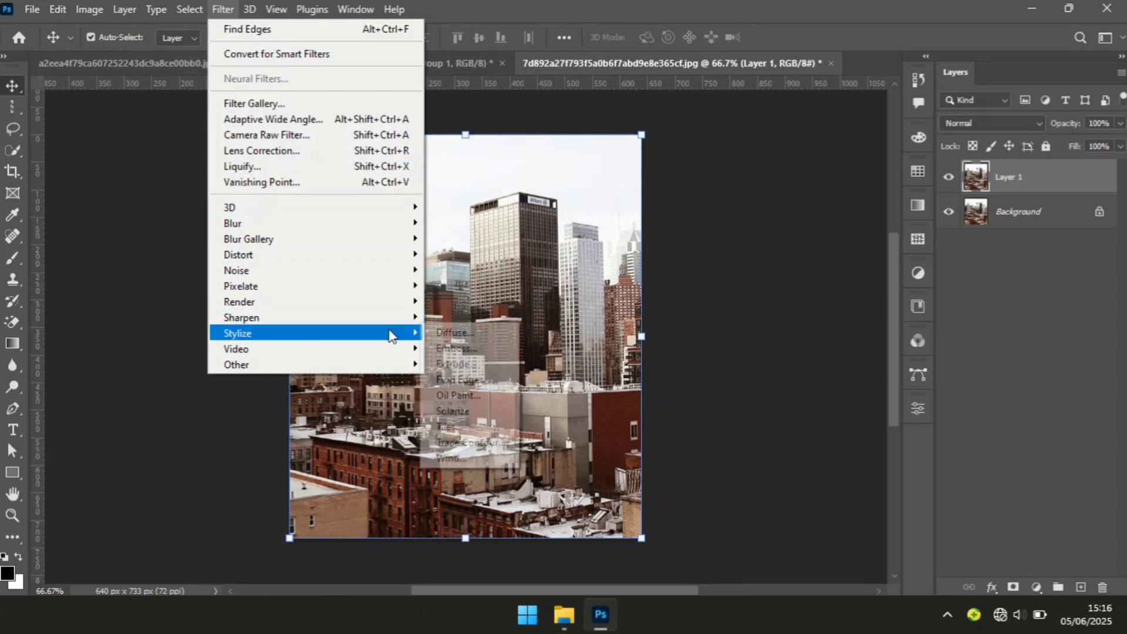
{"action": "left_click", "coordinate": [488, 381]}
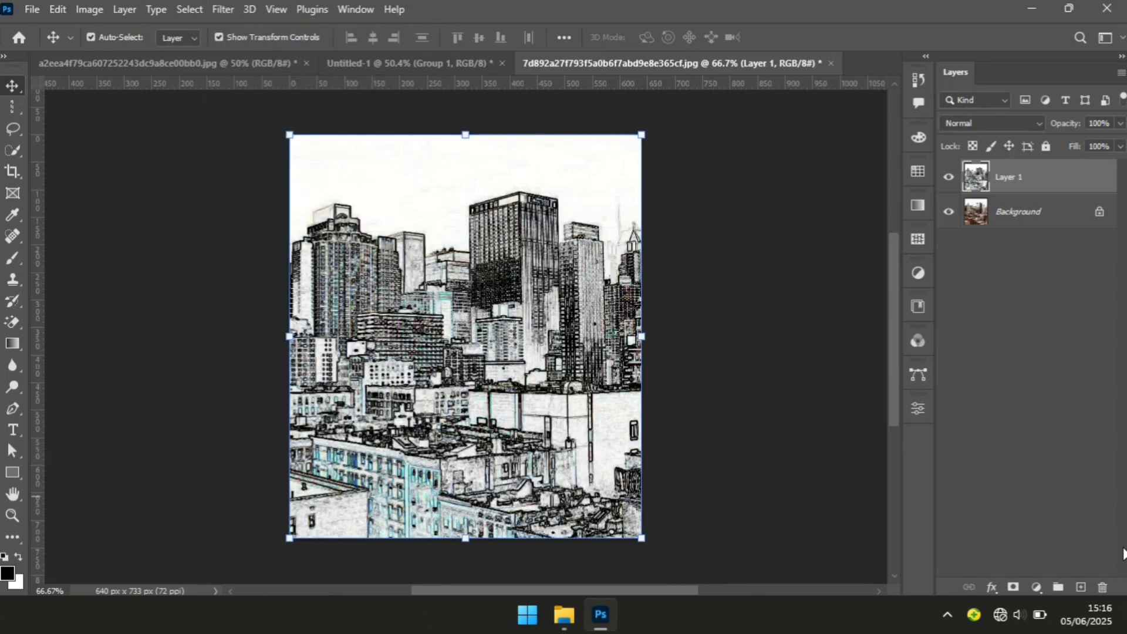
Add a Levels adjustment layer above the filtered city photo and set its black input level to 22
{"action": "left_click", "coordinate": [1036, 587]}
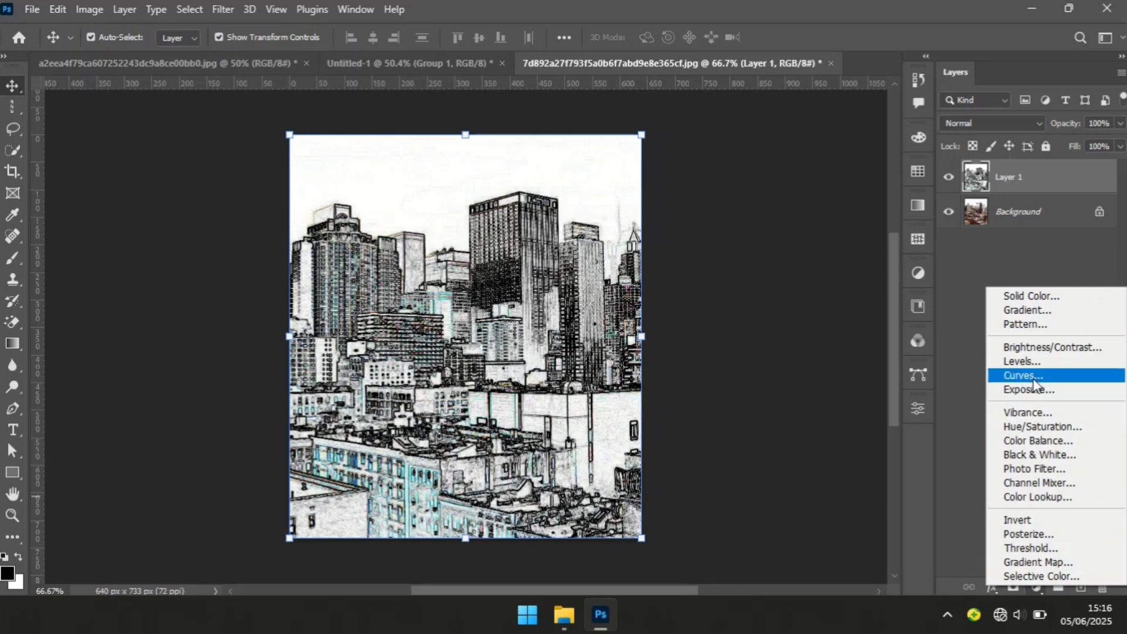
{"action": "left_click", "coordinate": [1026, 362]}
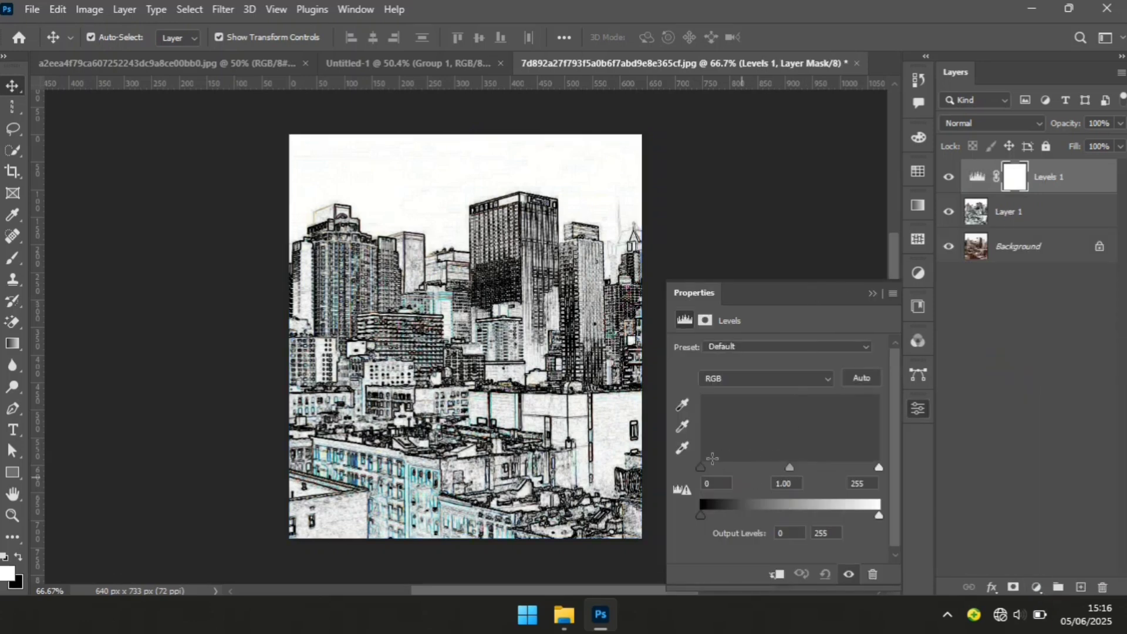
{"action": "left_click_drag", "start_coordinate": [700, 467], "coordinate": [717, 467]}
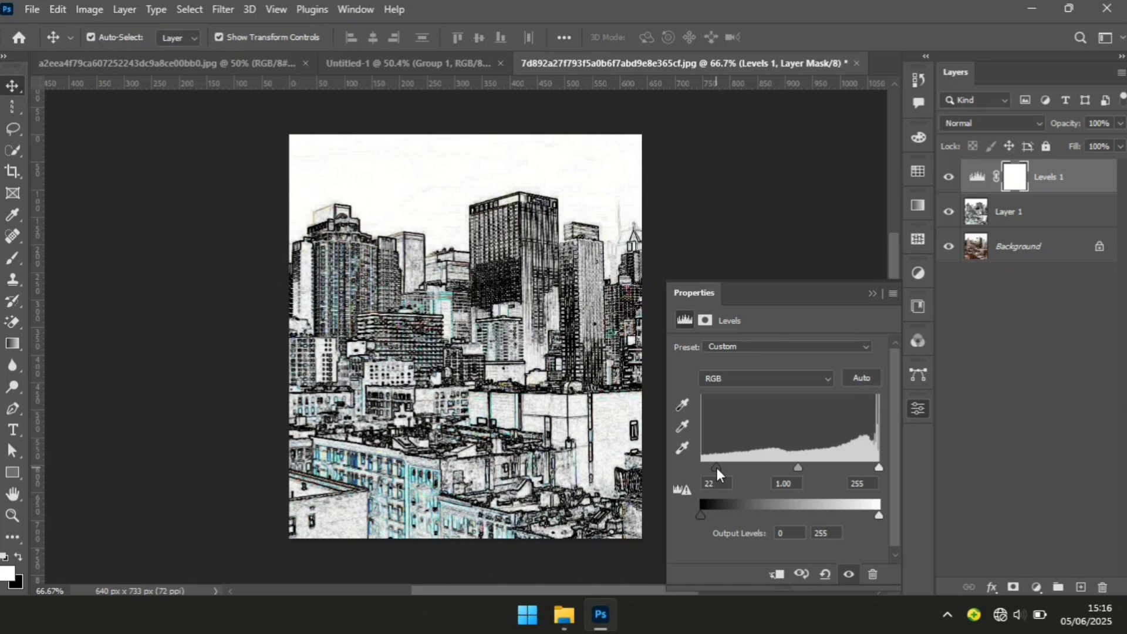
{"action": "left_click", "coordinate": [875, 295]}
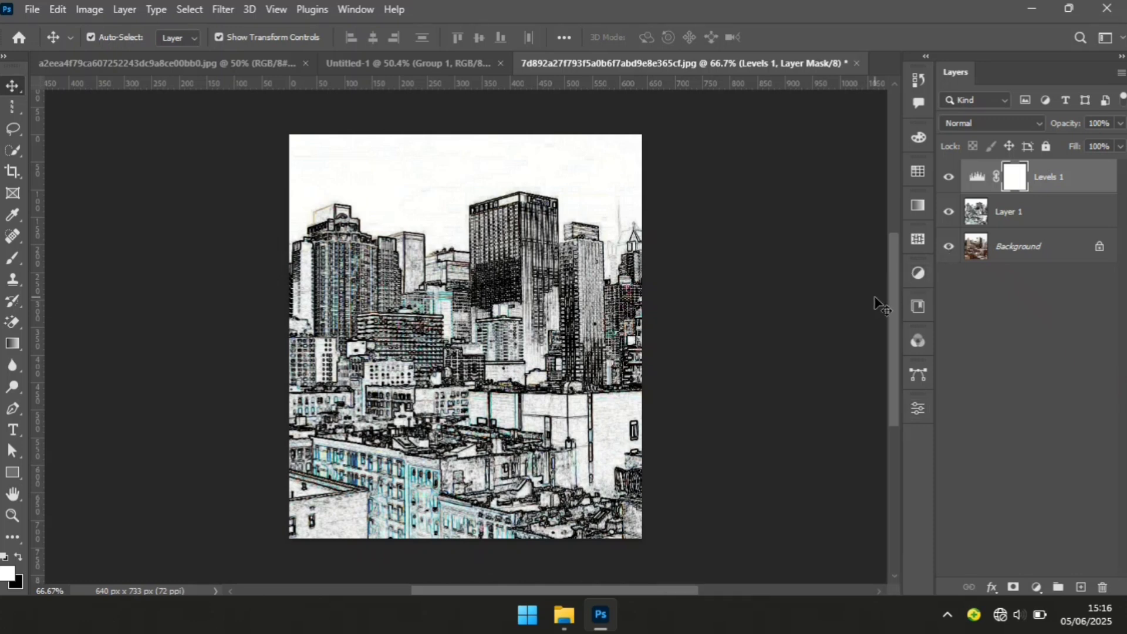
{"action": "left_click", "coordinate": [90, 9]}
{"action": "mouse_move", "coordinate": [210, 62]}
{"action": "left_click", "coordinate": [306, 54]}
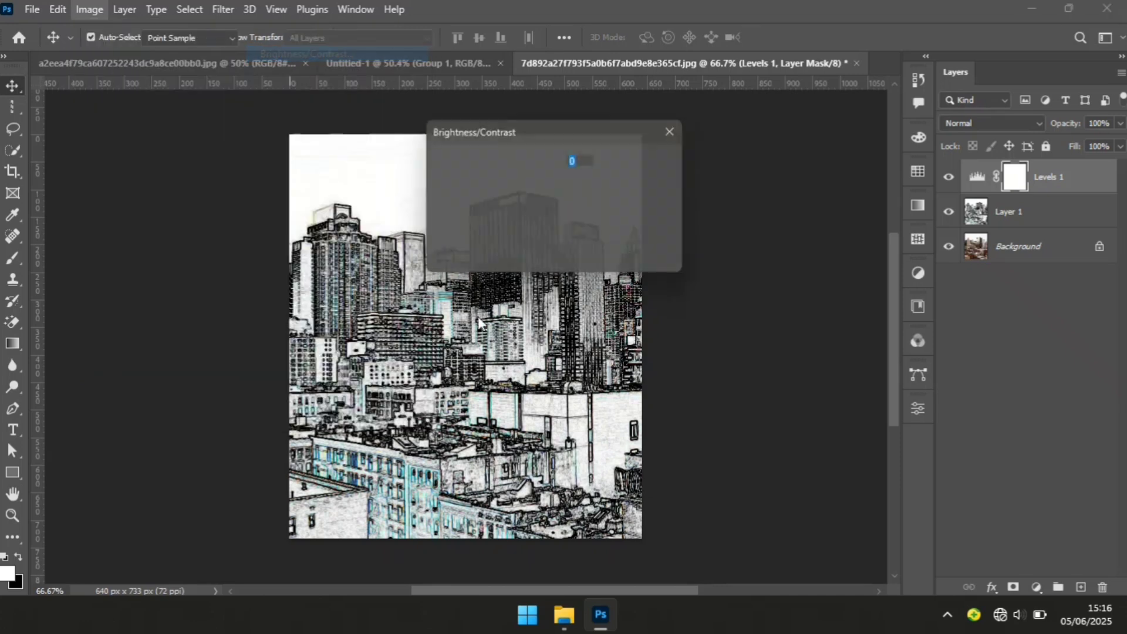
{"action": "left_click_drag", "start_coordinate": [520, 219], "coordinate": [538, 221]}
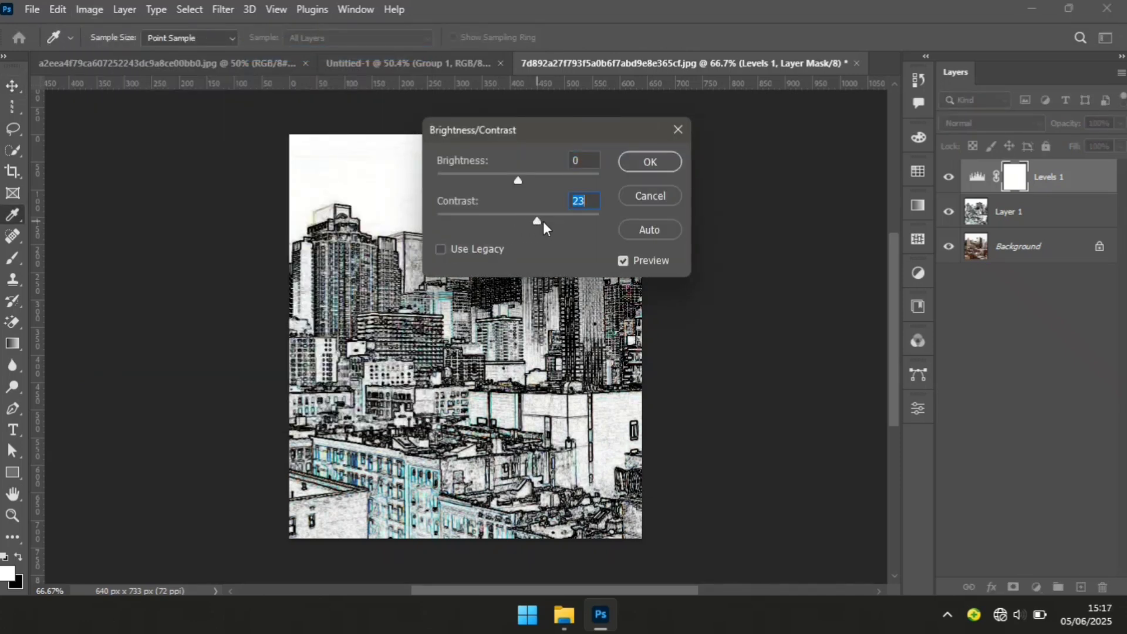
{"action": "left_click", "coordinate": [650, 193]}
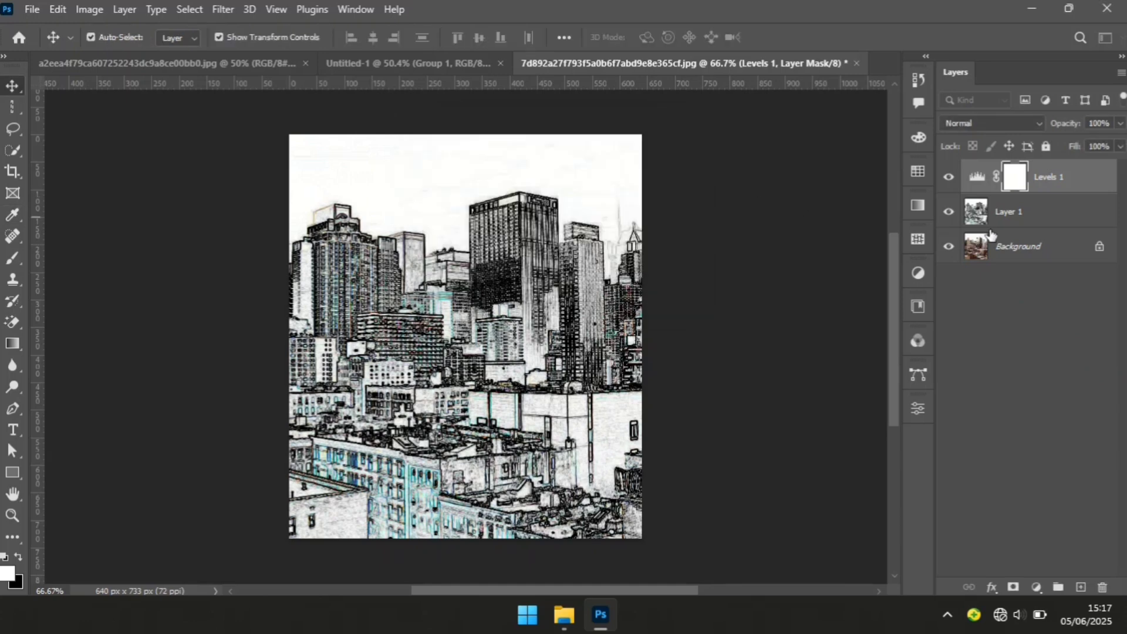
Apply a Brightness/Contrast adjustment with contrast 38 directly to the Find Edges copy, Layer 1
{"action": "left_click", "coordinate": [1035, 222]}
{"action": "left_click", "coordinate": [82, 10]}
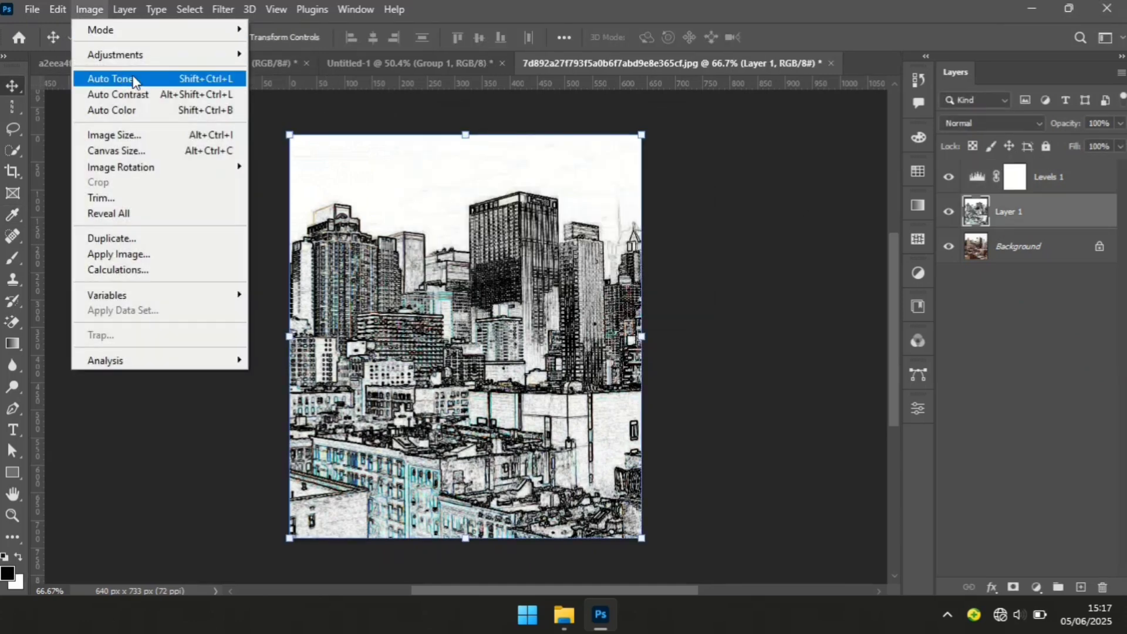
{"action": "mouse_move", "coordinate": [135, 54]}
{"action": "left_click", "coordinate": [290, 51]}
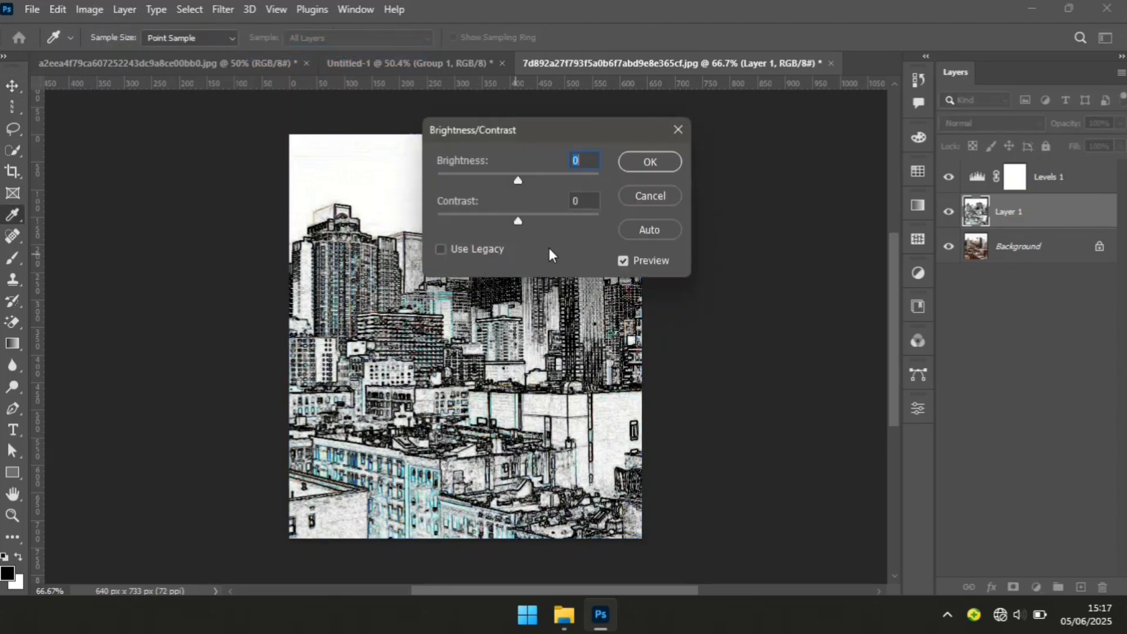
{"action": "left_click", "coordinate": [519, 221]}
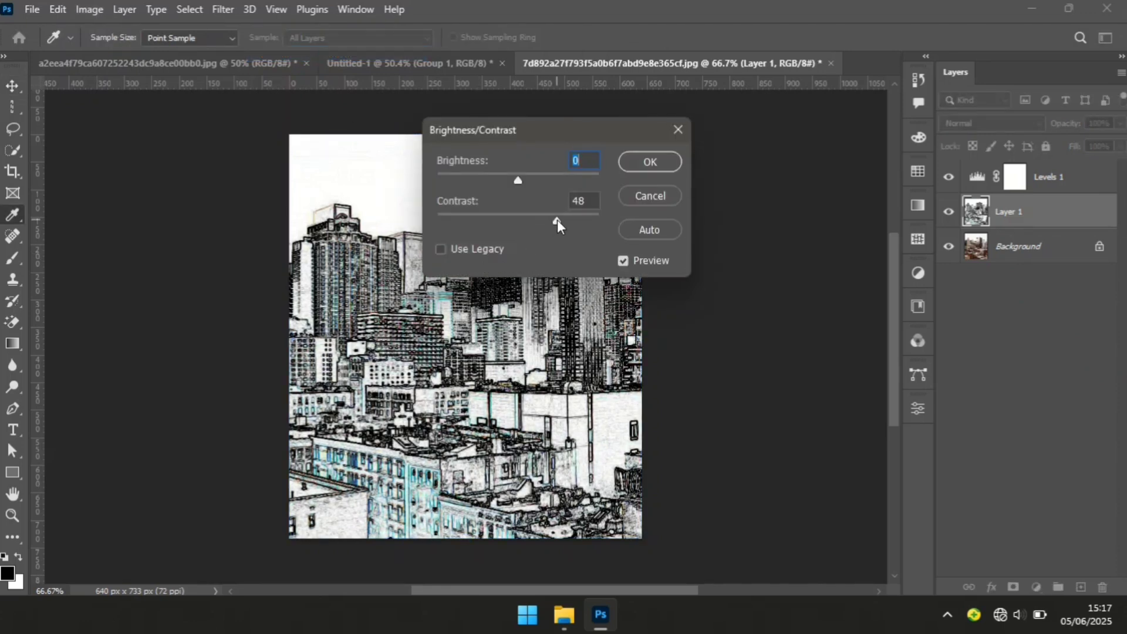
{"action": "left_click_drag", "start_coordinate": [557, 220], "coordinate": [548, 219]}
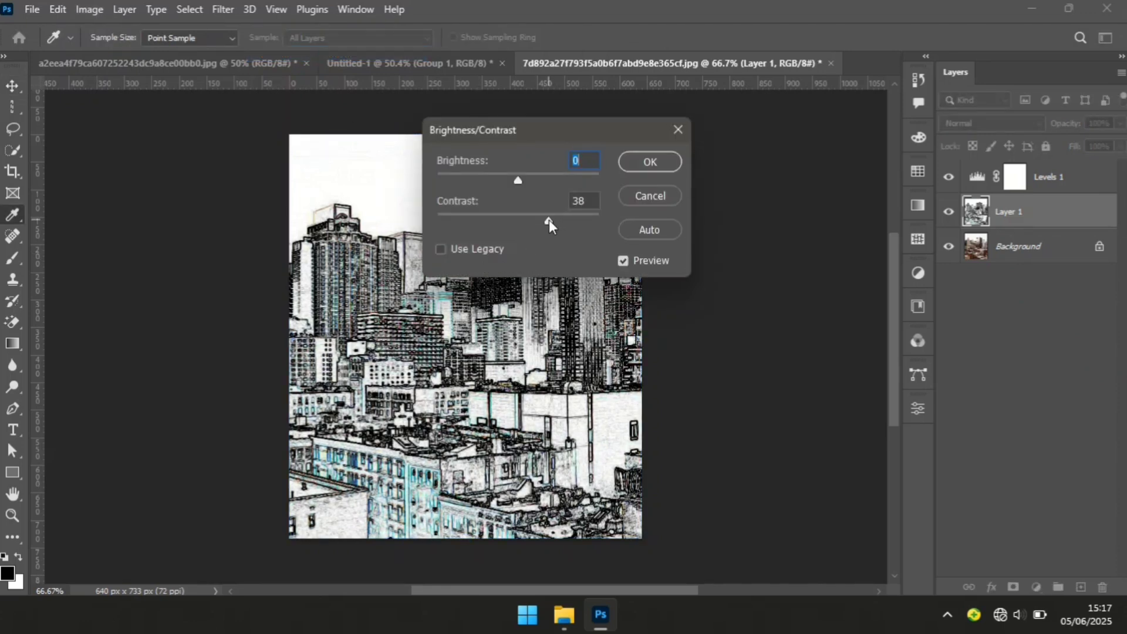
{"action": "left_click", "coordinate": [653, 162]}
{"action": "key", "text": "v"}
{"action": "left_click", "coordinate": [782, 380]}
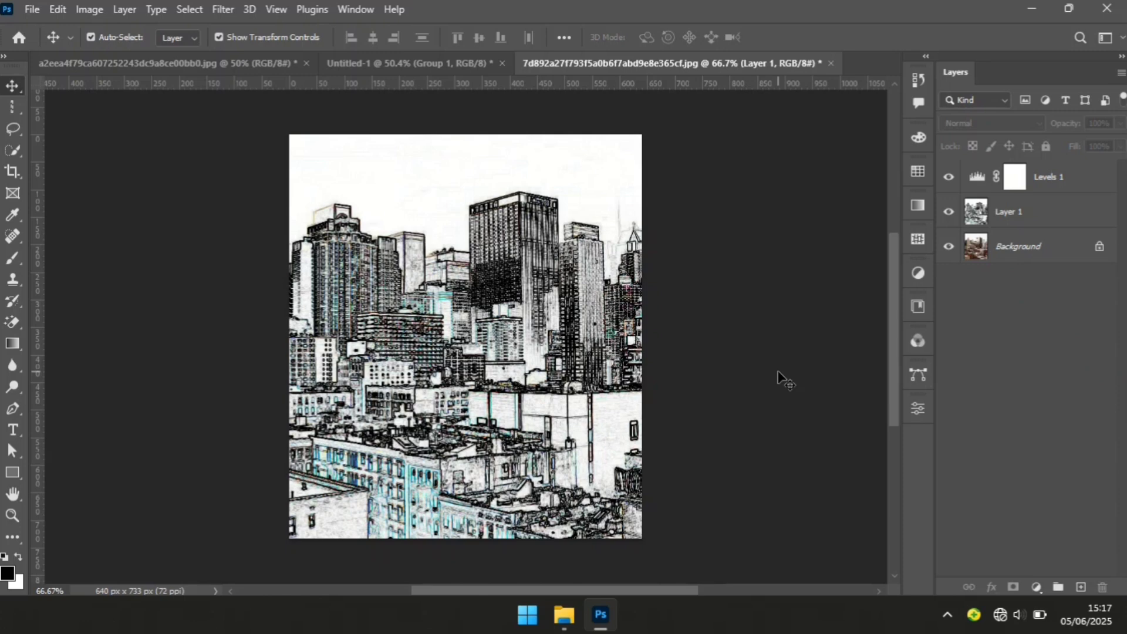
Group the Levels 1 adjustment layer together with the filtered Layer 1
{"action": "left_click", "coordinate": [1026, 222]}
{"action": "left_click", "coordinate": [1090, 177], "text": "shift"}
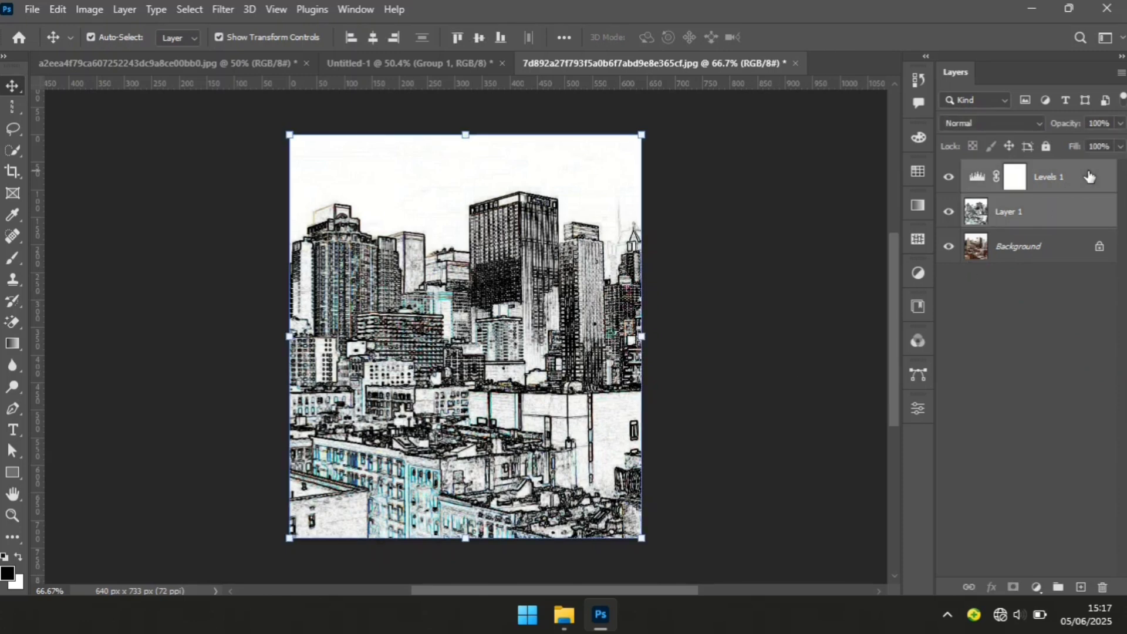
{"action": "key", "text": "ctrl+g"}
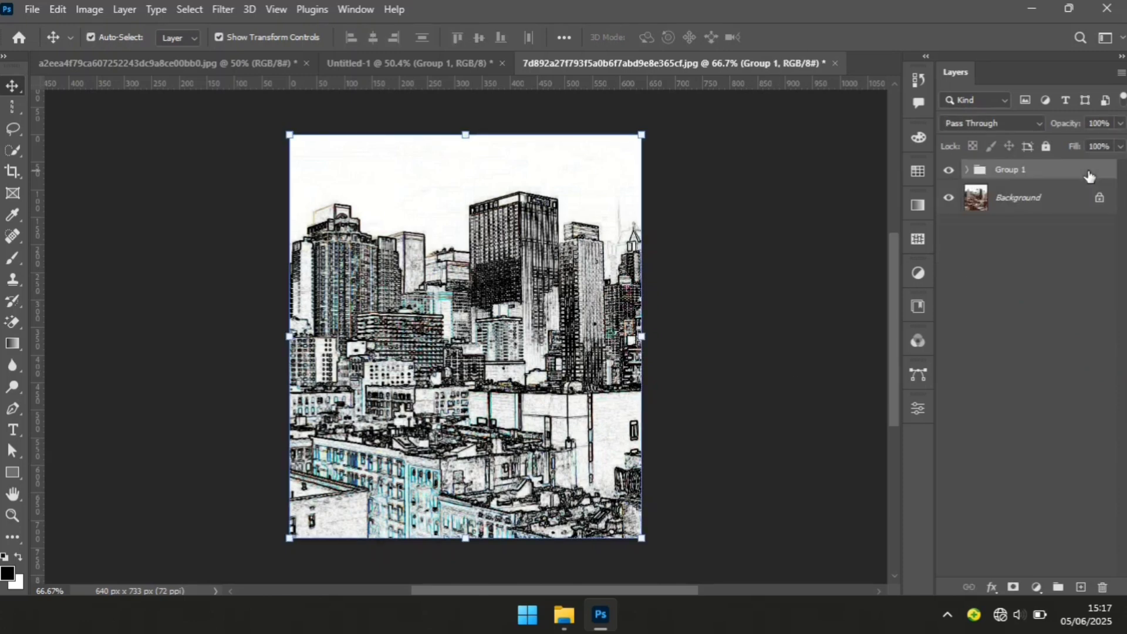
Toggle the new group's visibility to compare the sketch with the original city photo, and inspect the result slightly enlarged
{"action": "left_click", "coordinate": [949, 172]}
{"action": "left_click", "coordinate": [950, 172]}
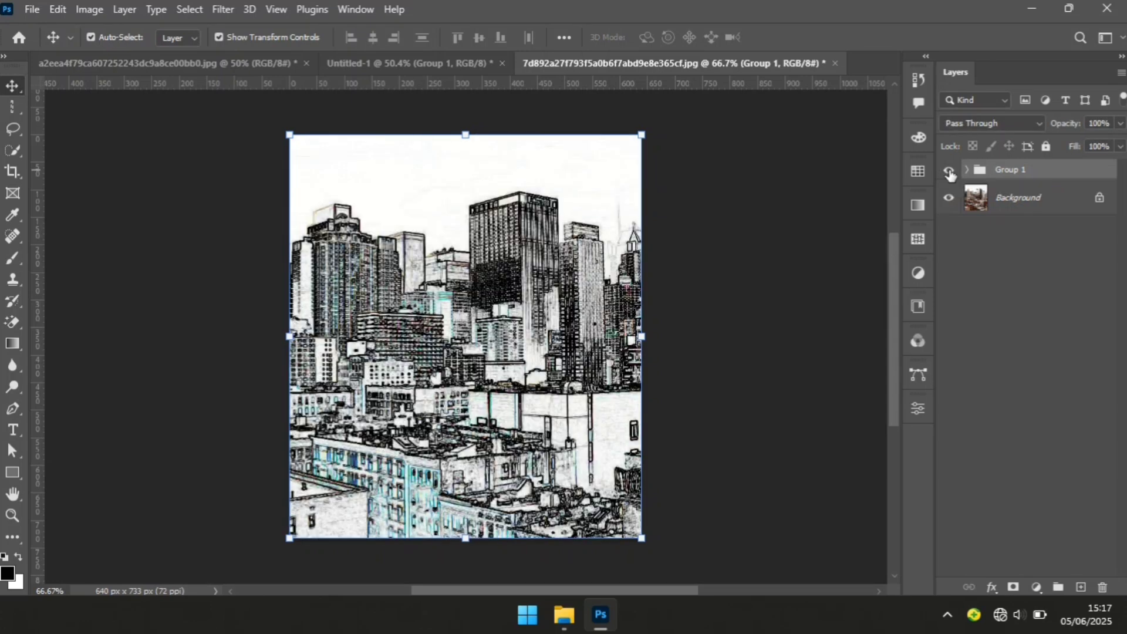
{"action": "left_click", "coordinate": [950, 173]}
{"action": "left_click", "coordinate": [949, 172]}
{"action": "left_click", "coordinate": [703, 285]}
{"action": "key", "text": "z"}
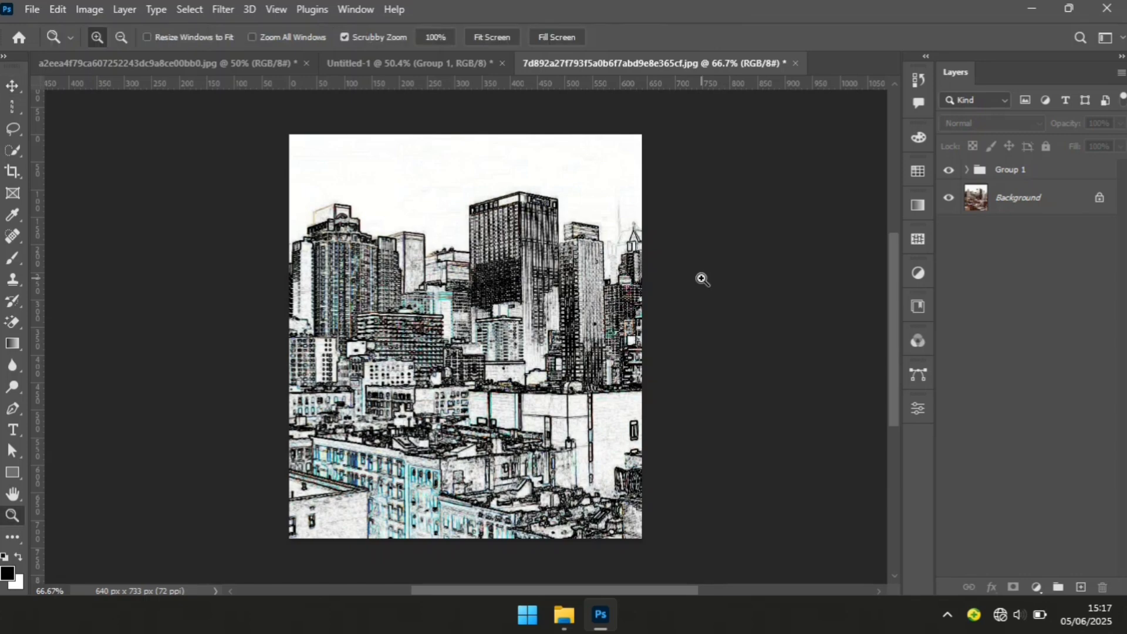
{"action": "left_click_drag", "start_coordinate": [520, 334], "coordinate": [536, 315]}
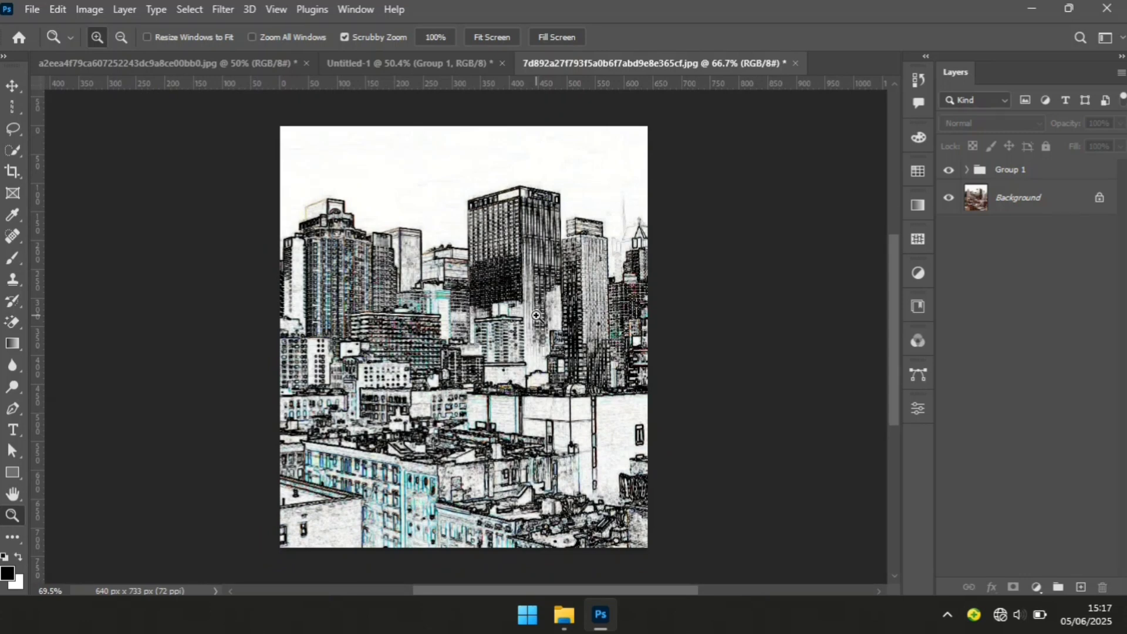
{"action": "key", "text": "v"}
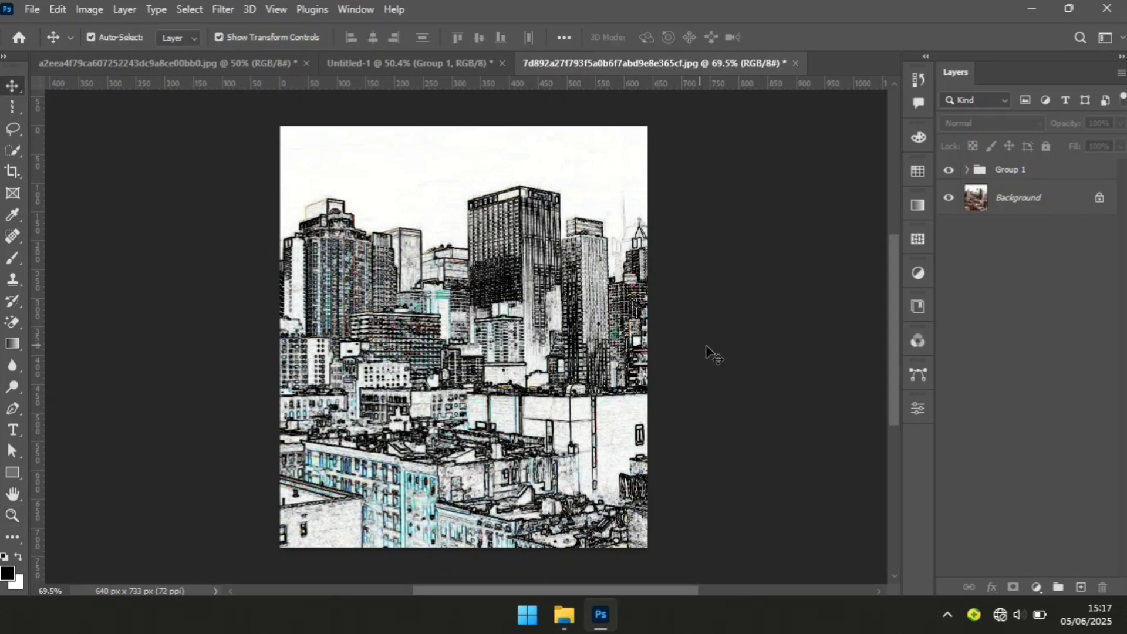